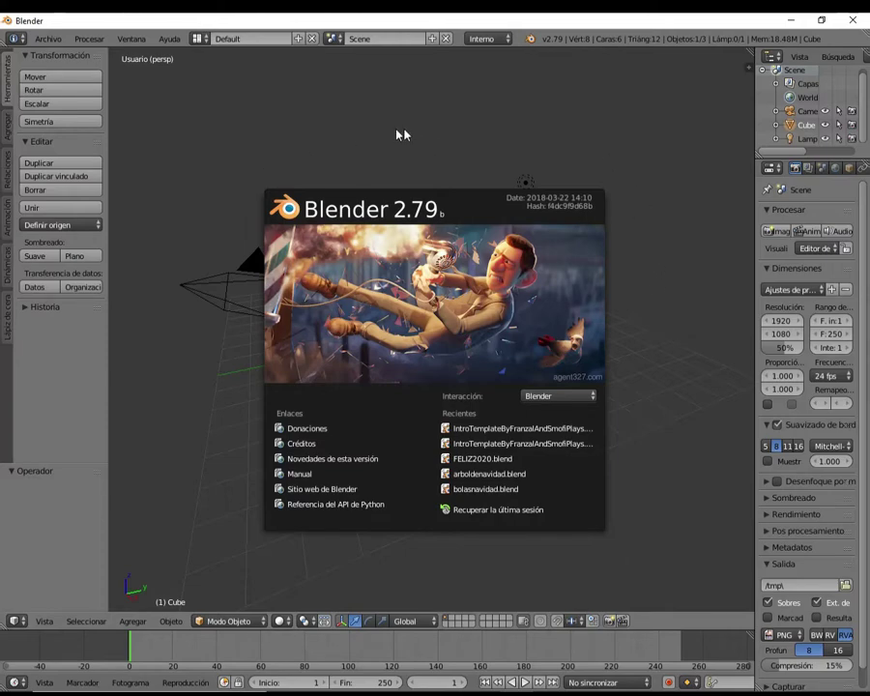
# - Close the splash screen to reveal the default cube, camera and lamp scene
pyautogui.click(633, 233)
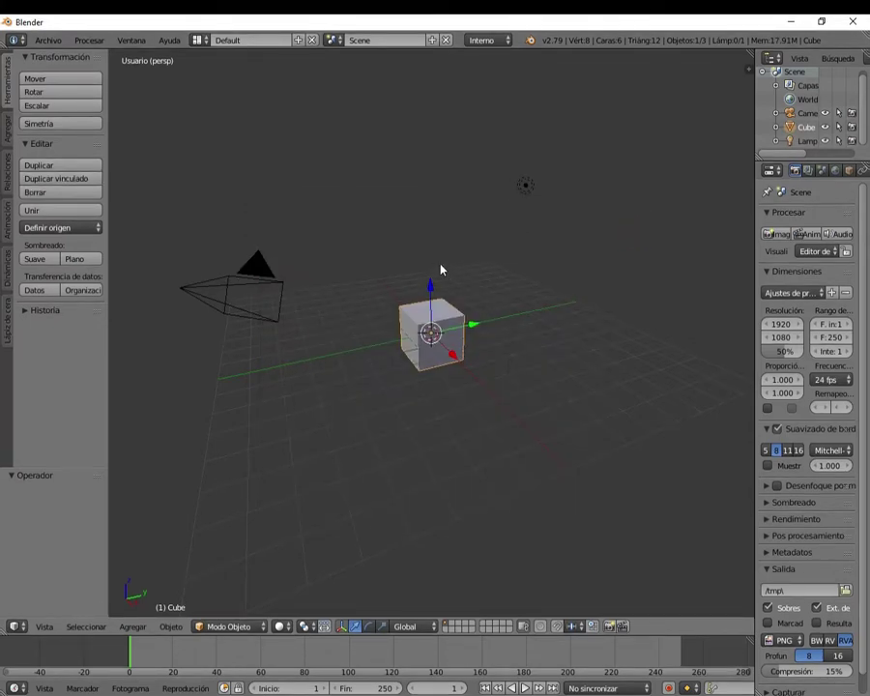
# - Select and delete the default camera, cube and lamp
pyautogui.press('a')
pyautogui.press('a')
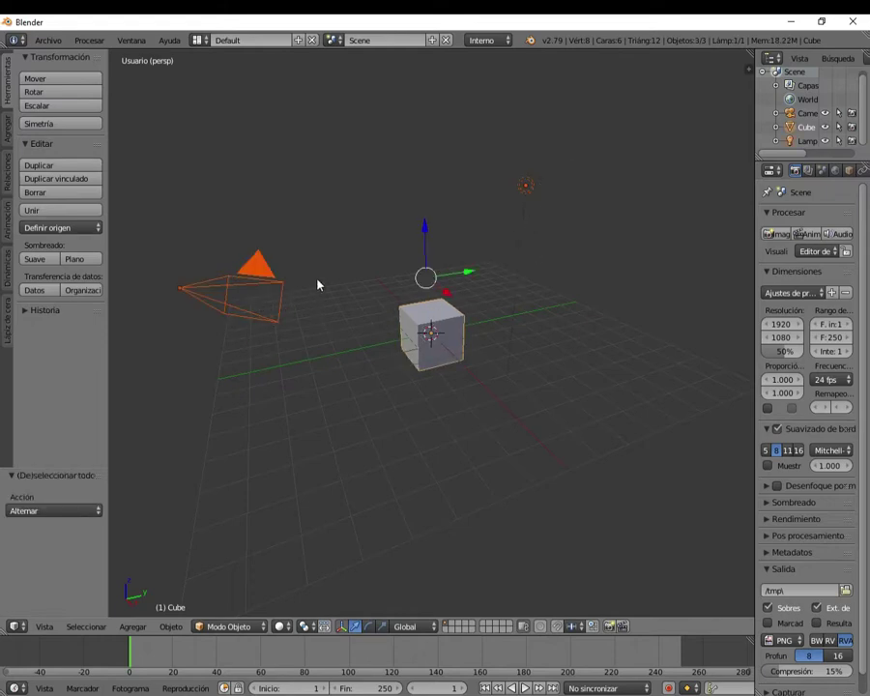
pyautogui.press('x')
pyautogui.click(280, 278)
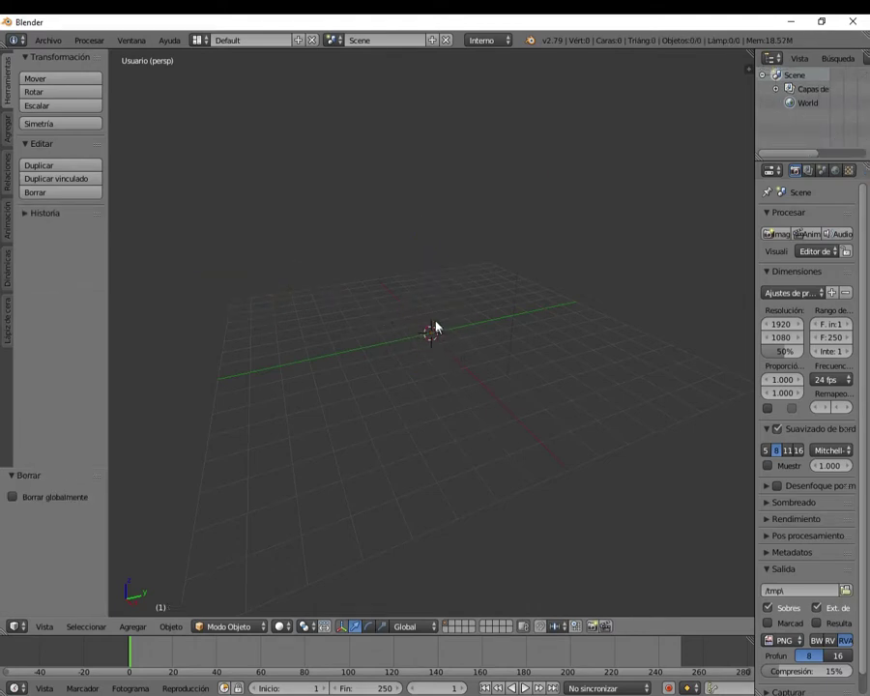
# - Switch the empty scene to Top Orthographic view
pyautogui.press('KP_7')
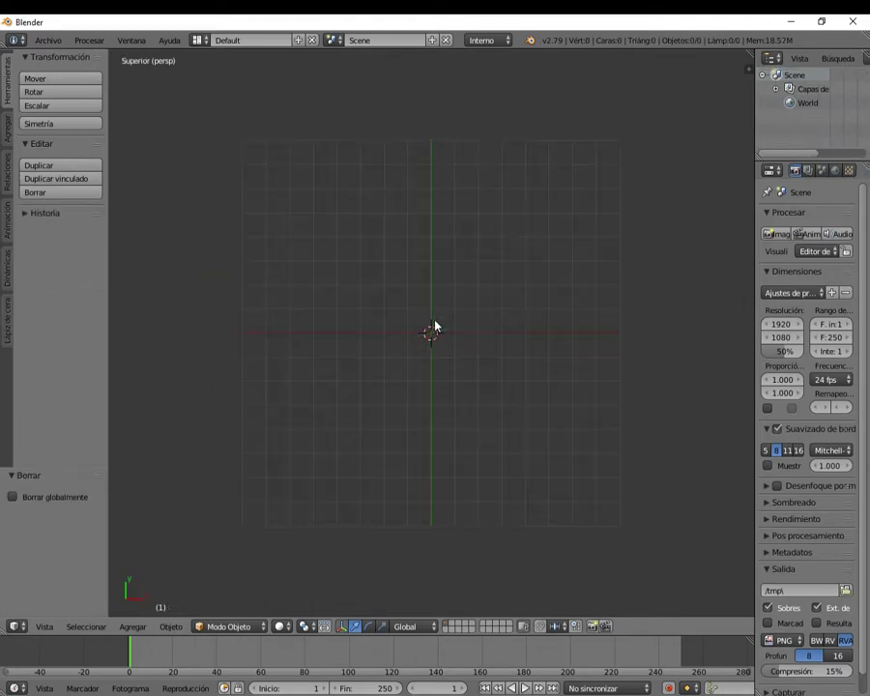
pyautogui.press('KP_5')
pyautogui.hotkey('shift', 'a')
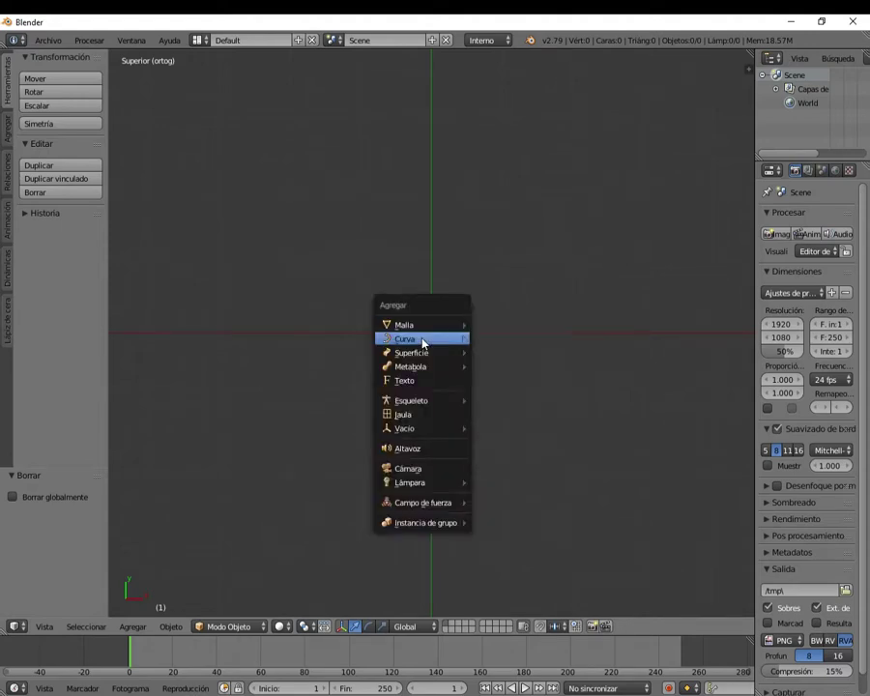
pyautogui.moveTo(421, 325)
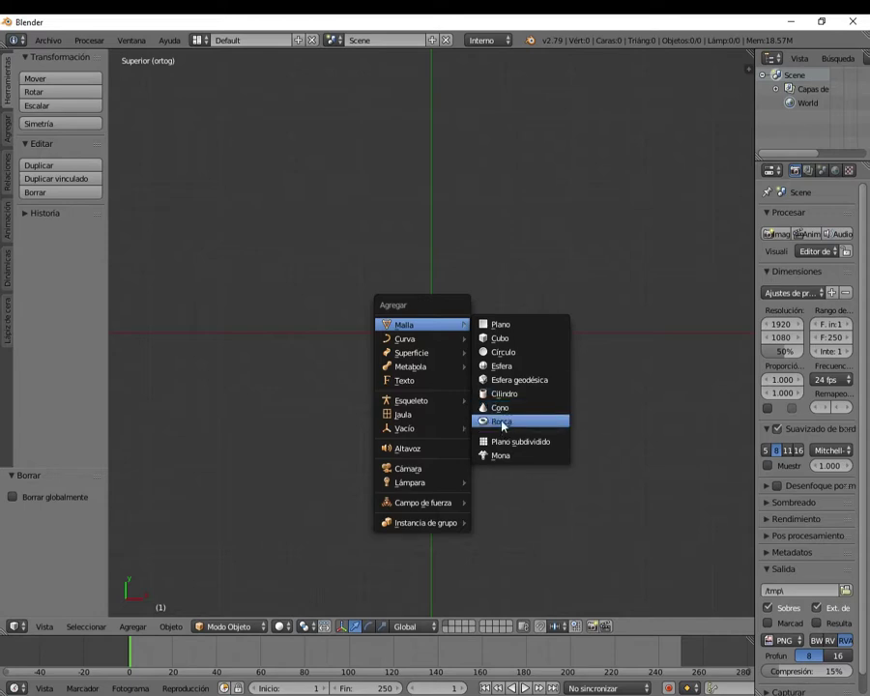
# - Add a torus (Rosca) at the origin and view it from the right
pyautogui.click(502, 424)
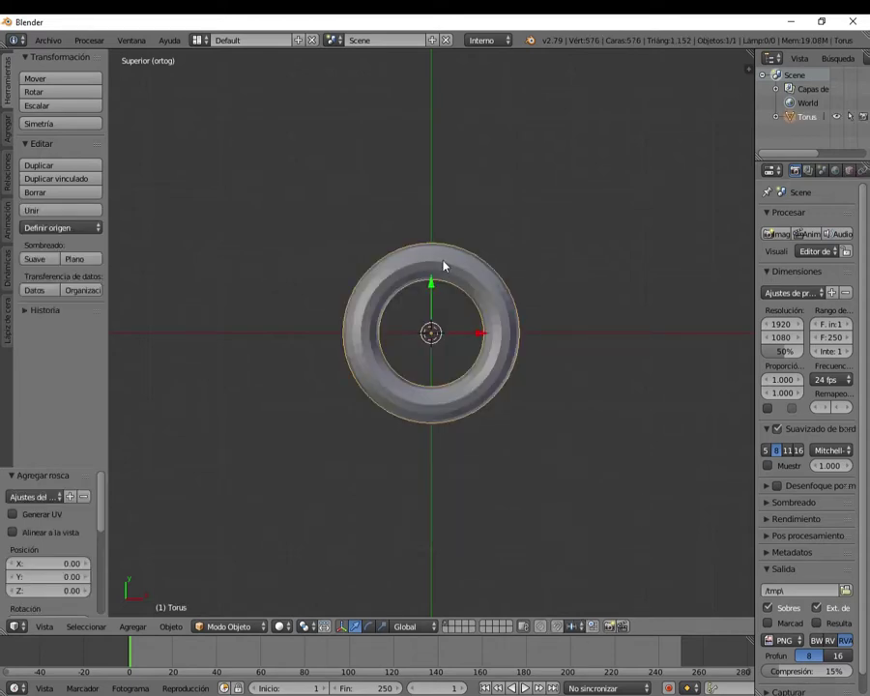
pyautogui.moveTo(511, 358); pyautogui.dragTo(510, 350, button='middle')
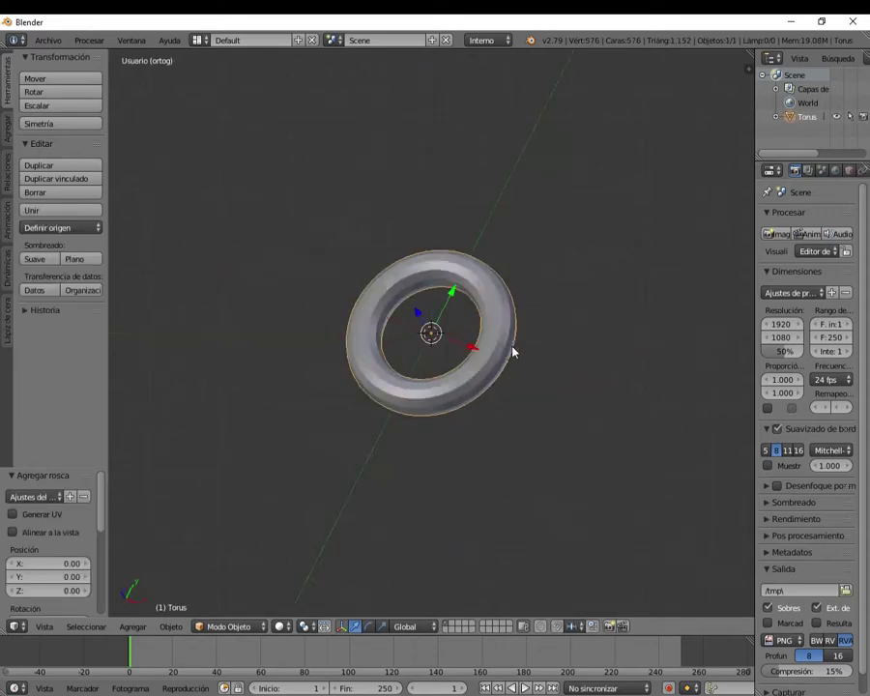
pyautogui.press('KP_3')
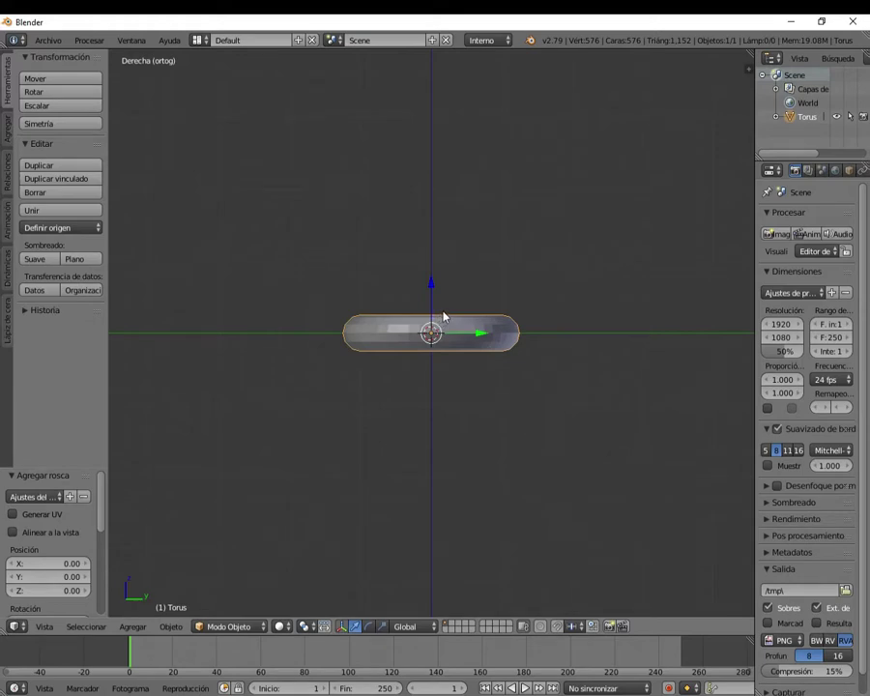
# - Flatten the torus by scaling it to 0.295 along Z only
pyautogui.press('s')
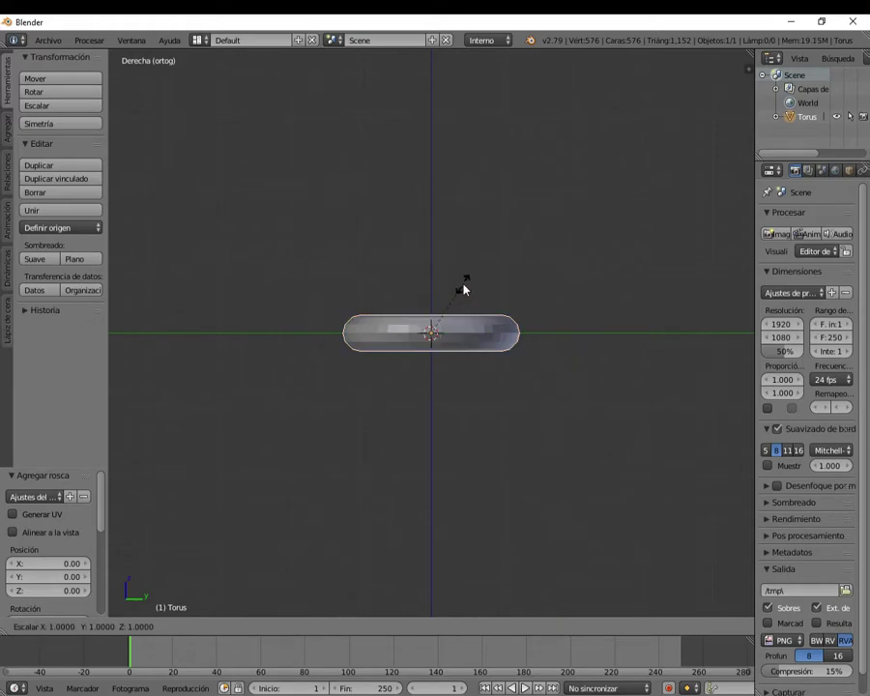
pyautogui.press('z')
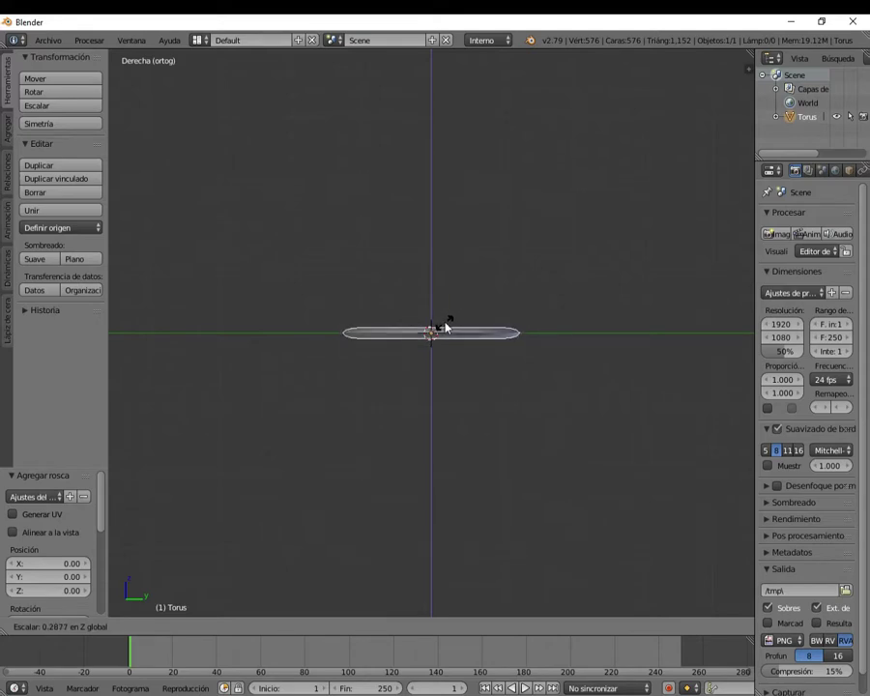
pyautogui.click(443, 324)
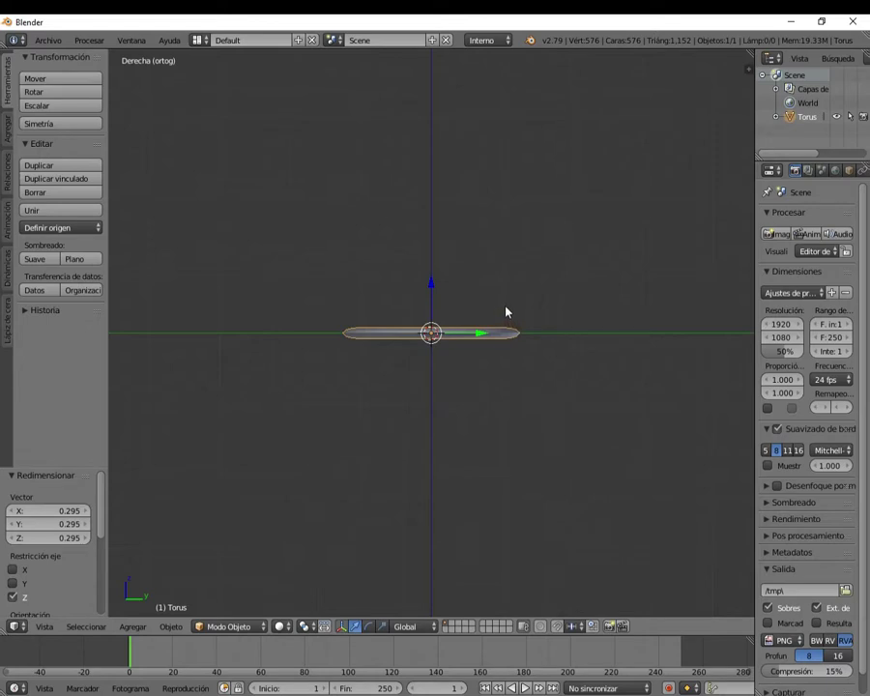
pyautogui.press('KP_7')
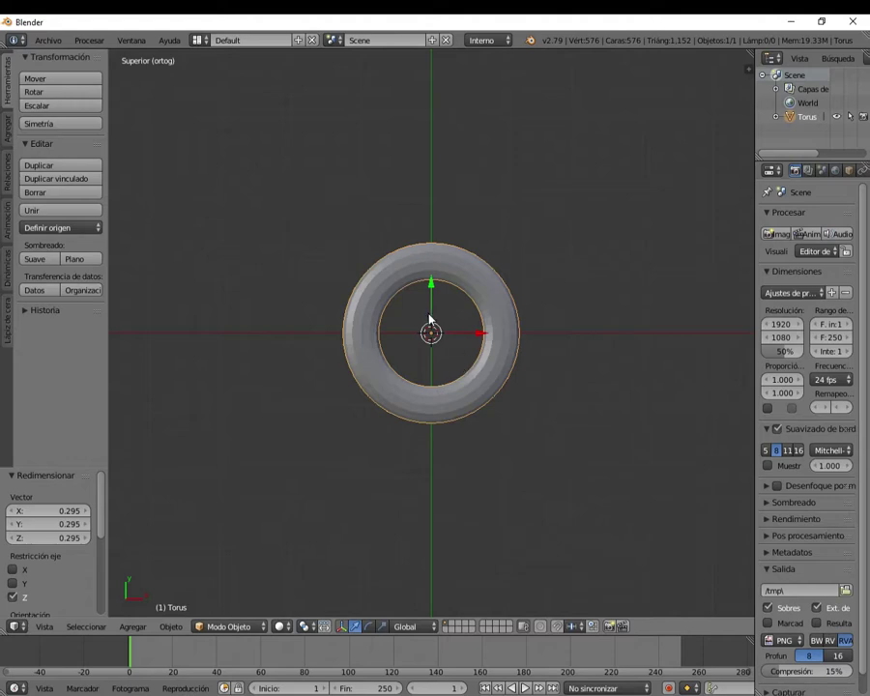
# - Scale the flattened torus uniformly to 1.892 and enter Edit Mode
pyautogui.press('s')
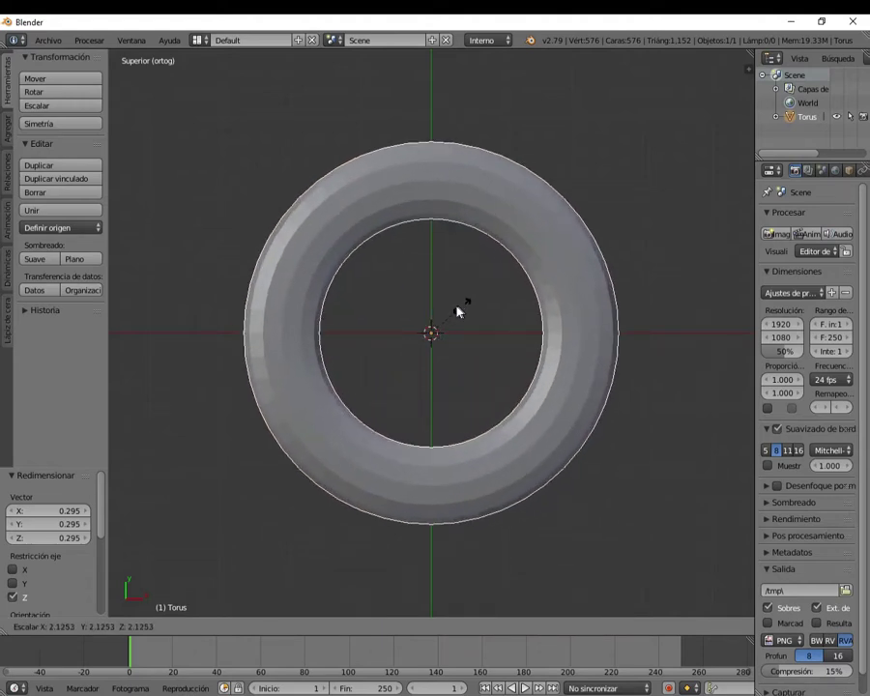
pyautogui.click(456, 302)
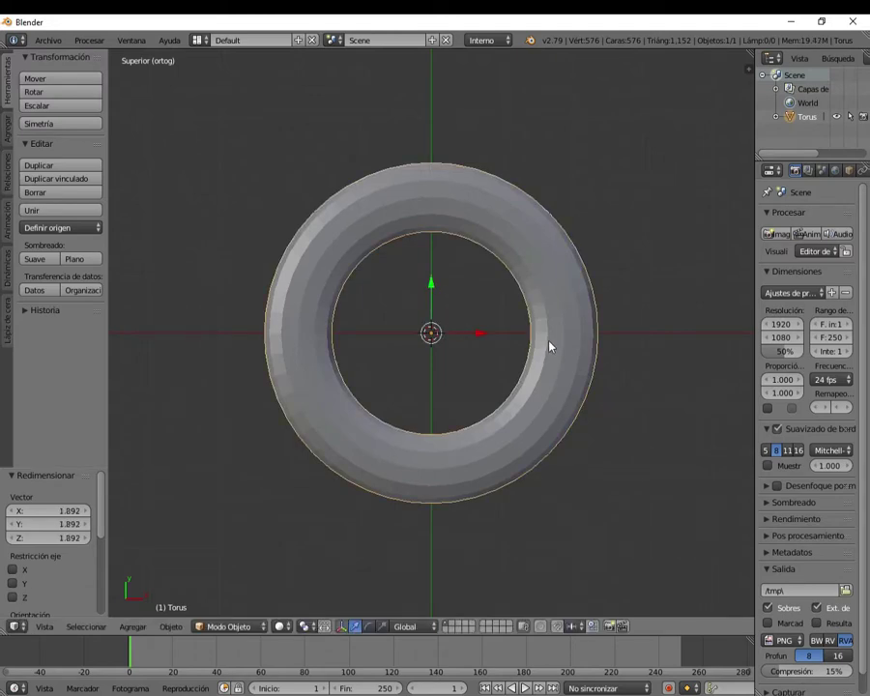
pyautogui.press('KP_3')
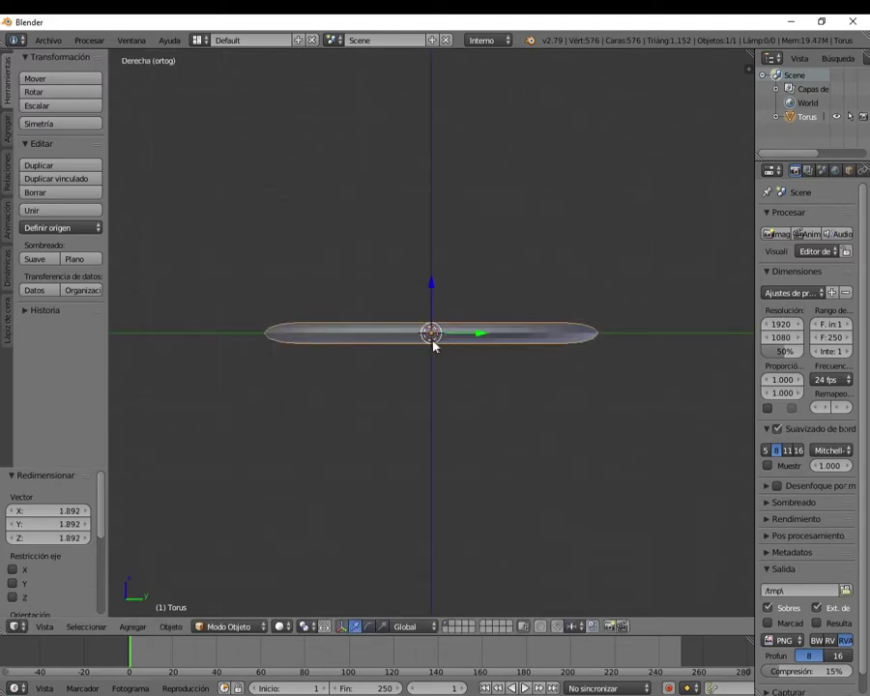
pyautogui.press('Tab')
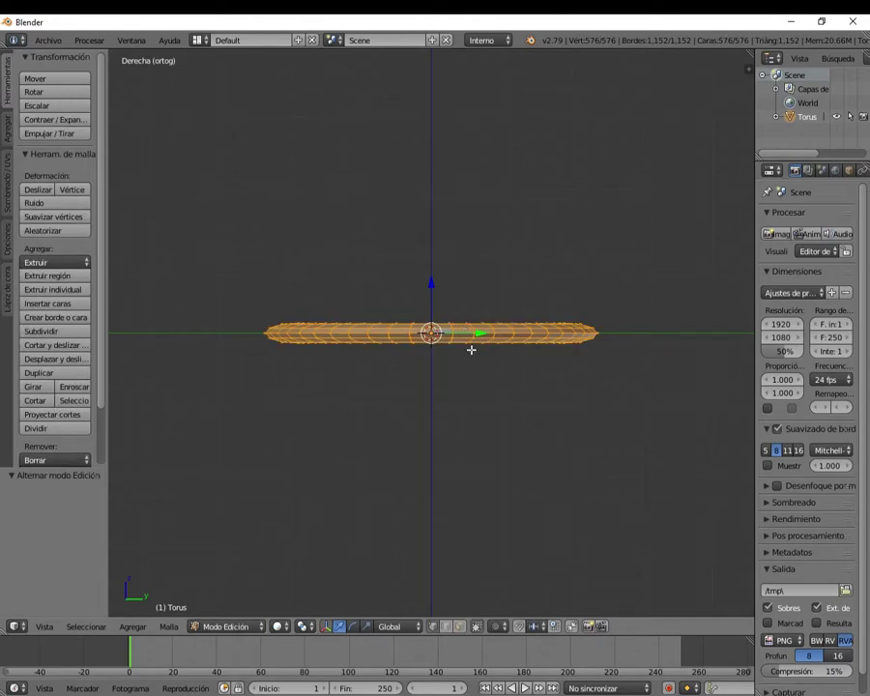
pyautogui.press('KP_7')
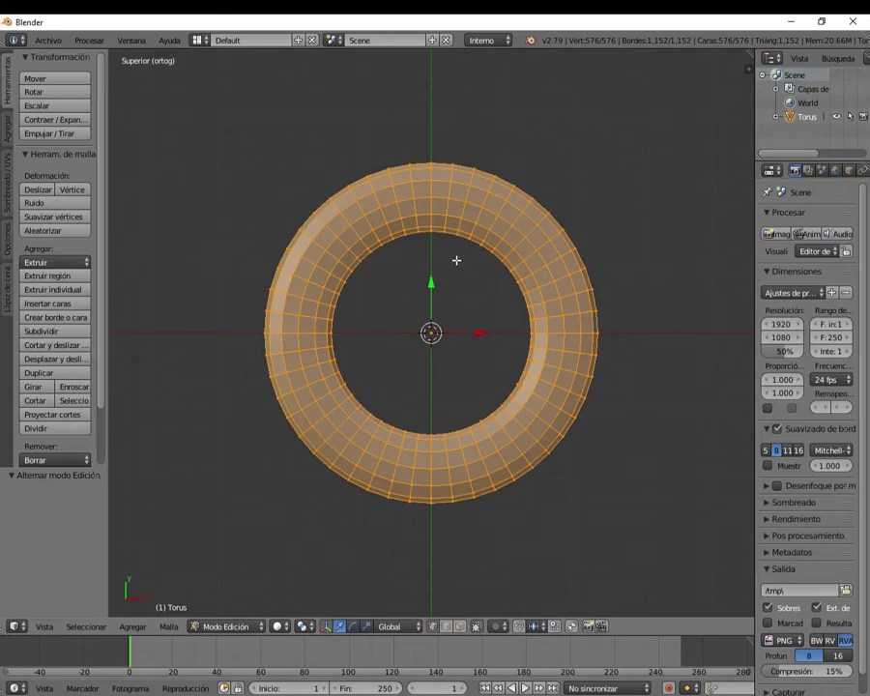
# - In face select mode, brush-select the torus's inner band of 192 faces
pyautogui.press('a')
pyautogui.scroll(2, 406, 270)
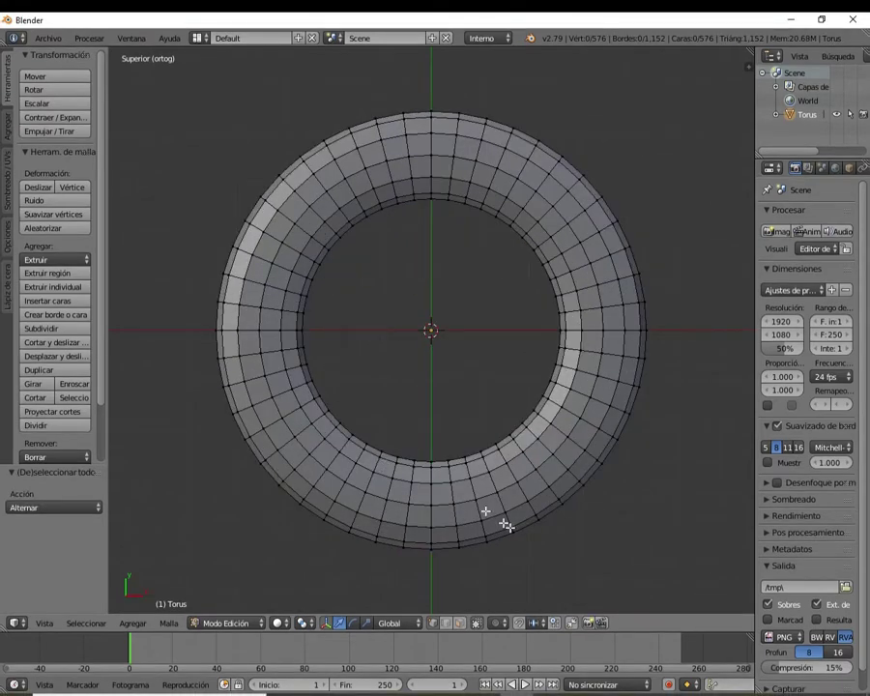
pyautogui.click(459, 624)
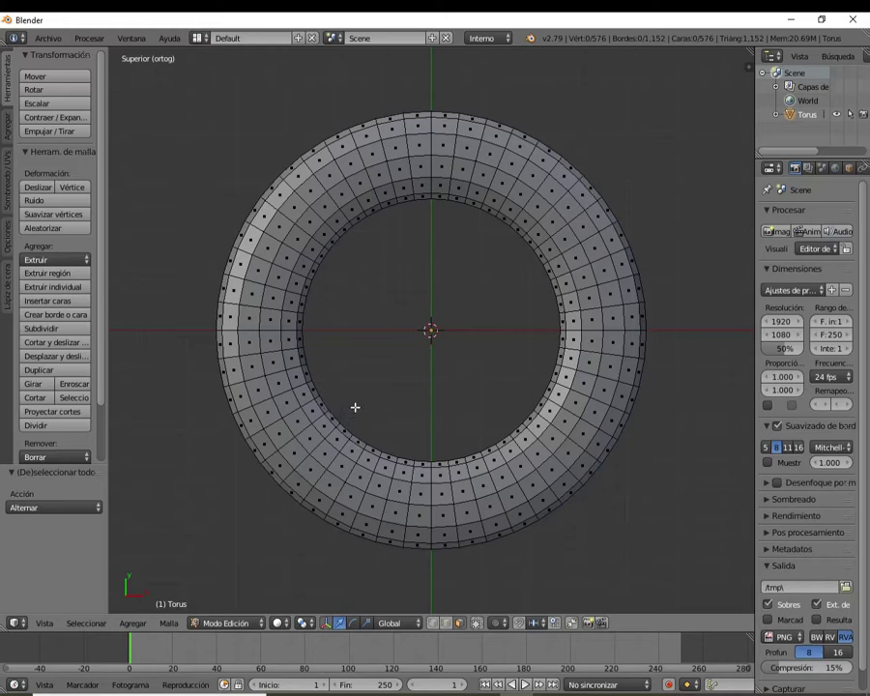
pyautogui.press('c')
pyautogui.press('Escape')
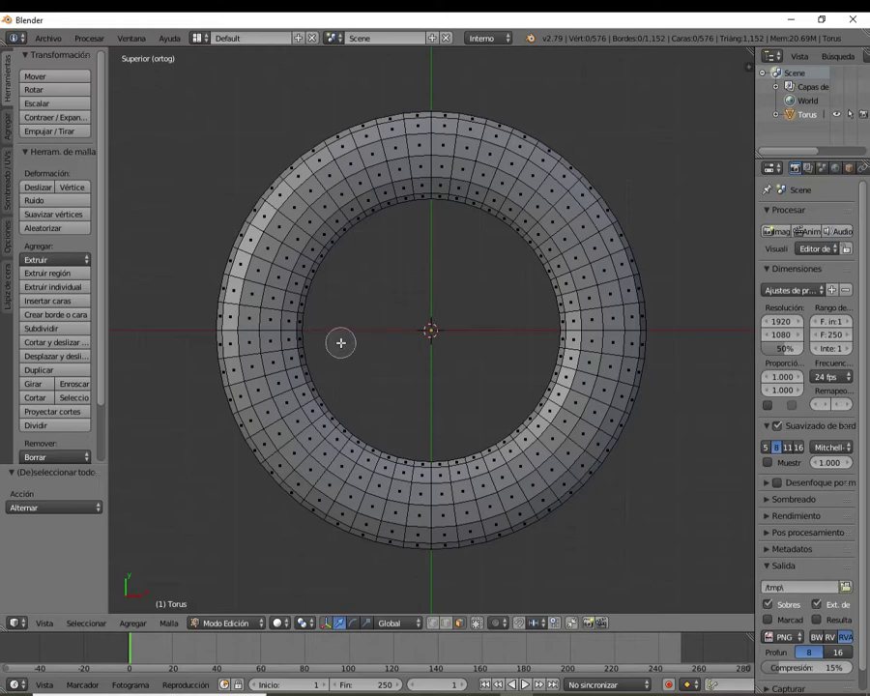
pyautogui.press('c')
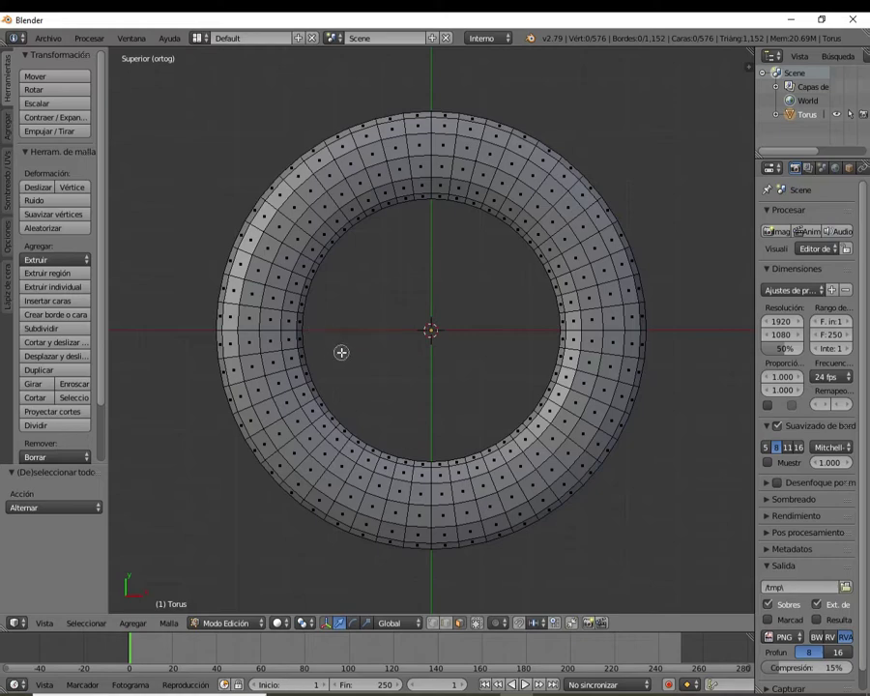
pyautogui.click(319, 408)
pyautogui.moveTo(315, 406)
pyautogui.mouseDown()
pyautogui.moveTo(301, 363)
pyautogui.moveTo(335, 233)
pyautogui.moveTo(382, 196)
pyautogui.moveTo(356, 209)
pyautogui.moveTo(454, 190)
pyautogui.moveTo(505, 209)
pyautogui.moveTo(529, 235)
pyautogui.mouseUp()
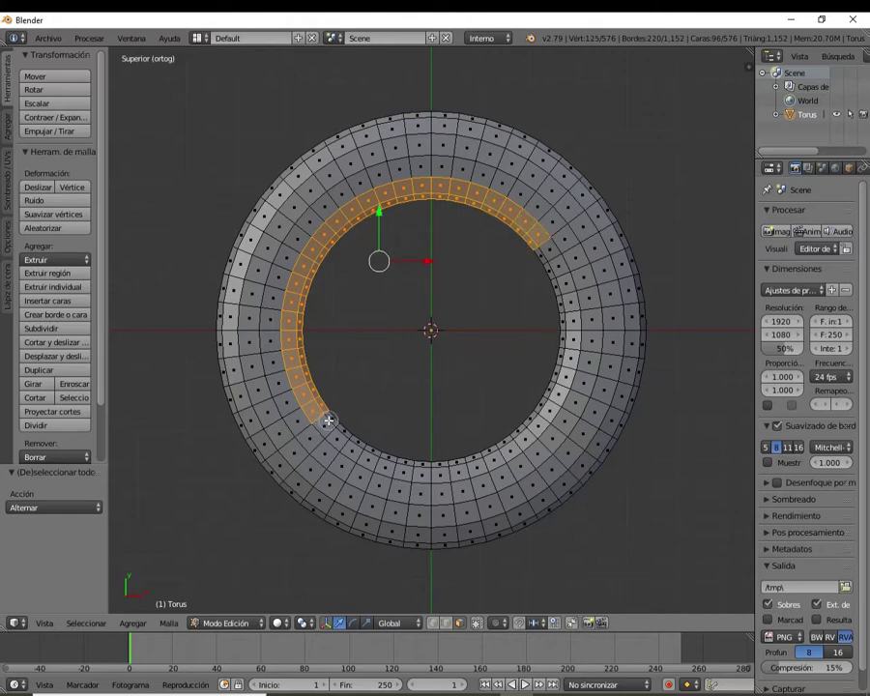
pyautogui.moveTo(328, 420)
pyautogui.mouseDown()
pyautogui.moveTo(357, 451)
pyautogui.moveTo(407, 466)
pyautogui.moveTo(455, 469)
pyautogui.moveTo(495, 450)
pyautogui.moveTo(565, 377)
pyautogui.moveTo(572, 325)
pyautogui.moveTo(557, 271)
pyautogui.mouseUp()
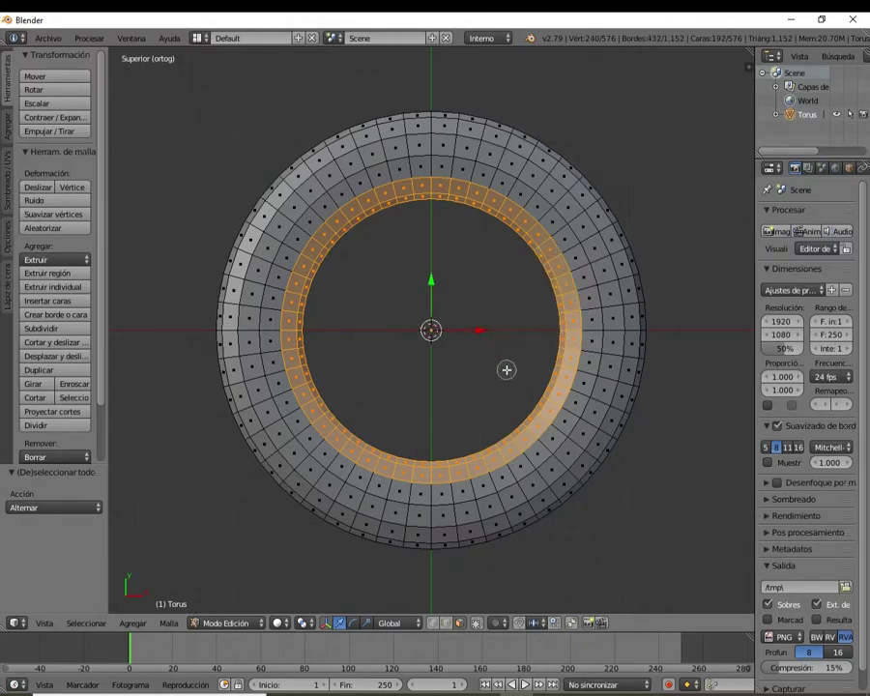
# - Extrude the inner face band 5.476 units down along Z to form the funnel wall
pyautogui.press('KP_3')
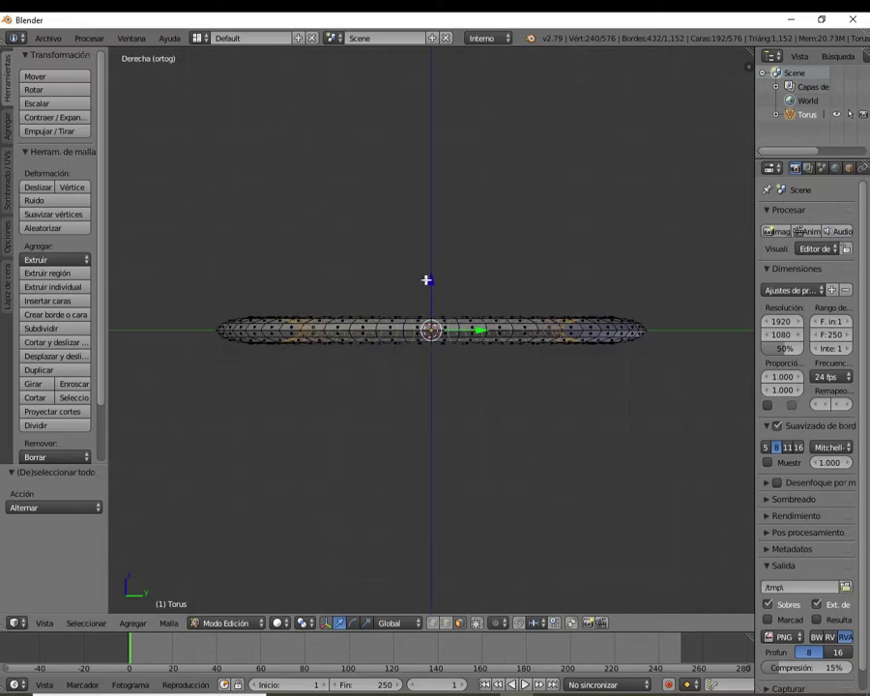
pyautogui.press('e')
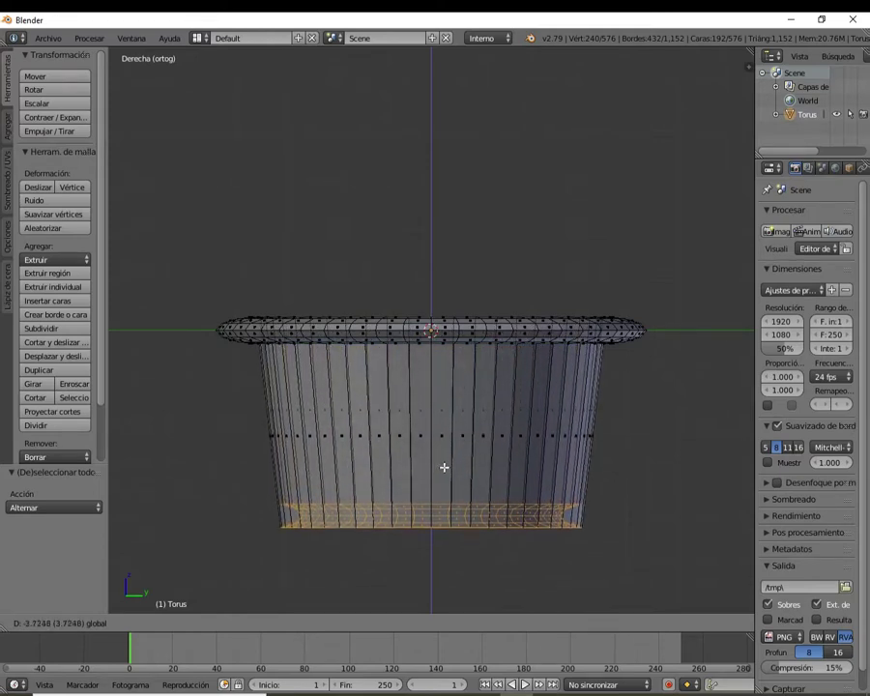
pyautogui.click(454, 552)
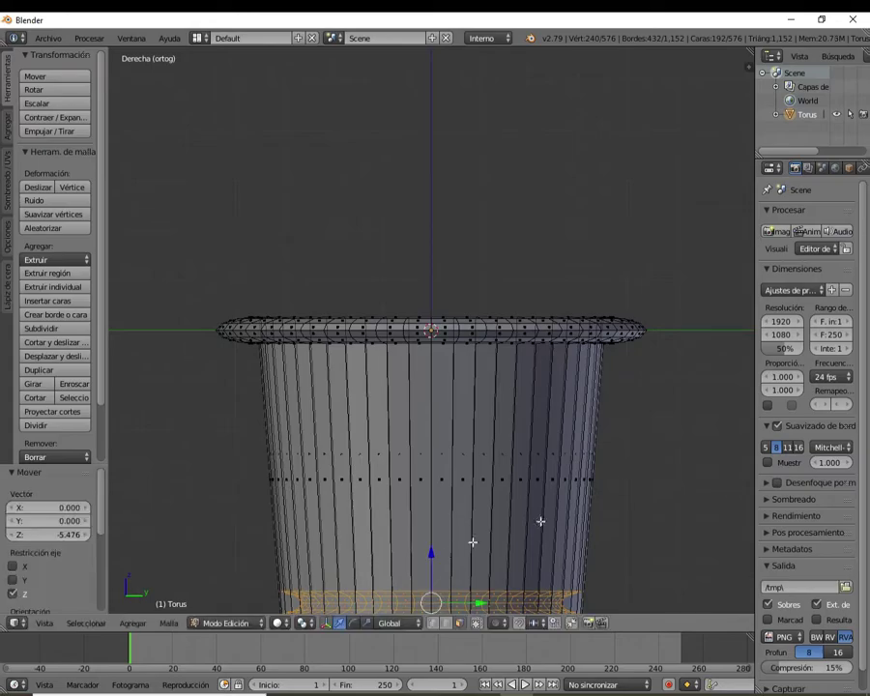
pyautogui.moveTo(631, 427)
pyautogui.mouseDown(button='middle')
pyautogui.moveTo(594, 500)
pyautogui.moveTo(483, 447)
pyautogui.moveTo(412, 472)
pyautogui.moveTo(578, 487)
pyautogui.moveTo(627, 375)
pyautogui.moveTo(554, 305)
pyautogui.moveTo(477, 269)
pyautogui.moveTo(373, 322)
pyautogui.moveTo(469, 452)
pyautogui.moveTo(501, 454)
pyautogui.mouseUp(button='middle')
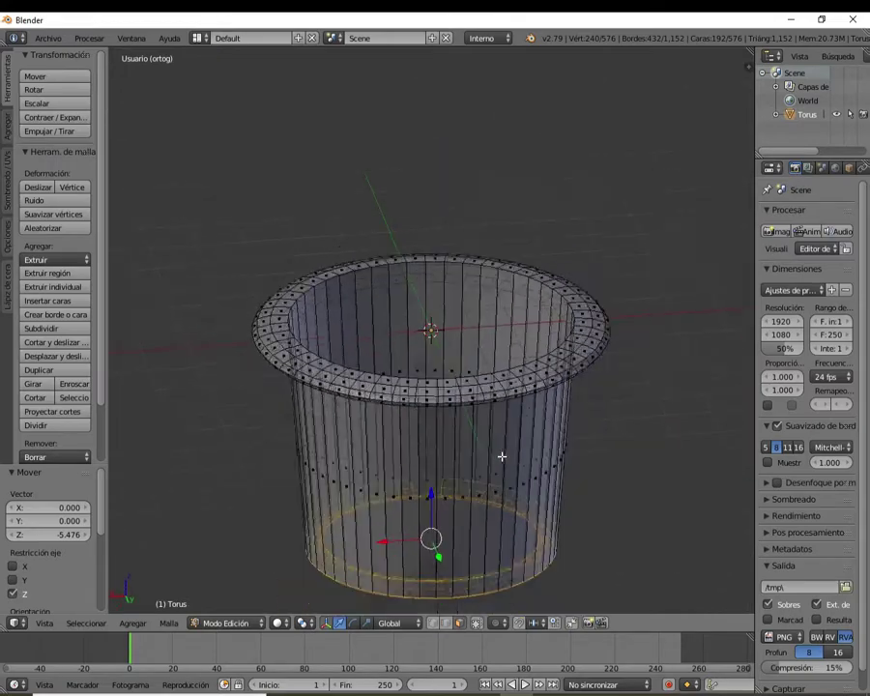
pyautogui.scroll(-2, 514, 392)
pyautogui.scroll(1, 514, 383)
pyautogui.scroll(-1, 526, 406)
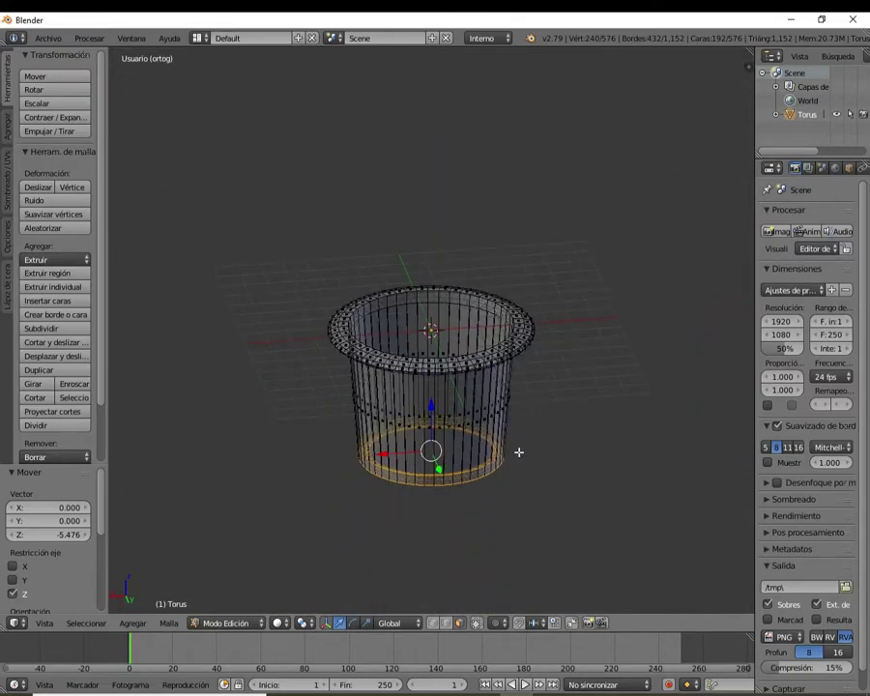
pyautogui.press('KP_3')
pyautogui.scroll(-1, 523, 408)
pyautogui.scroll(-1, 530, 396)
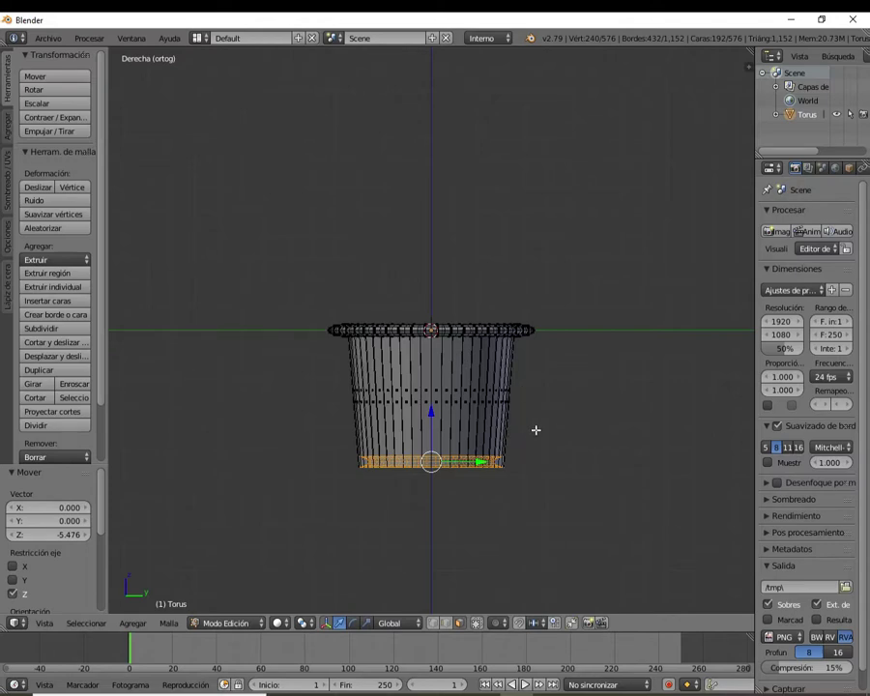
# - Scale the bottom ring to 0.335 and start extruding a spout straight down along Z
pyautogui.press('s')
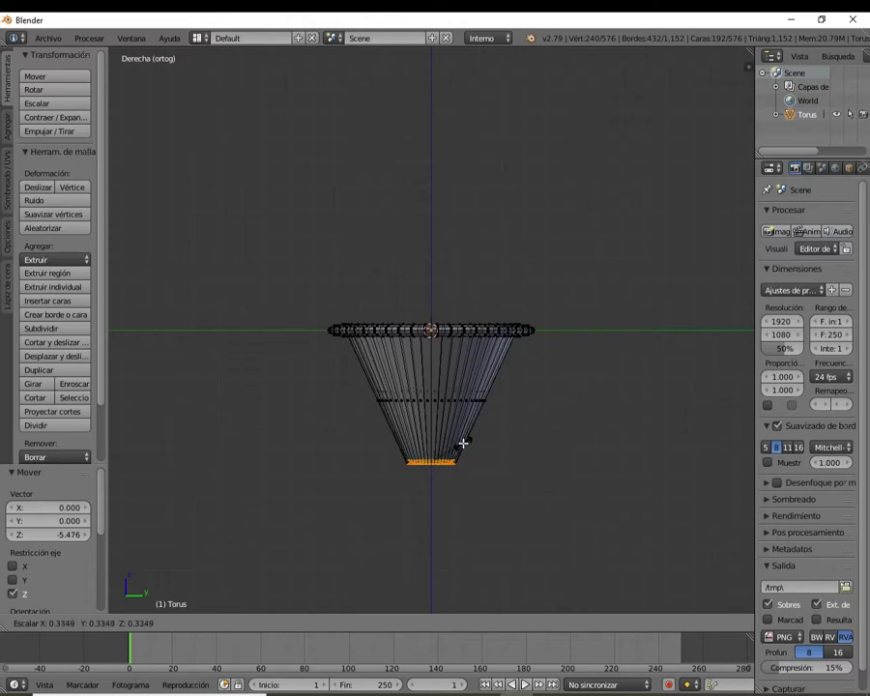
pyautogui.click(463, 443)
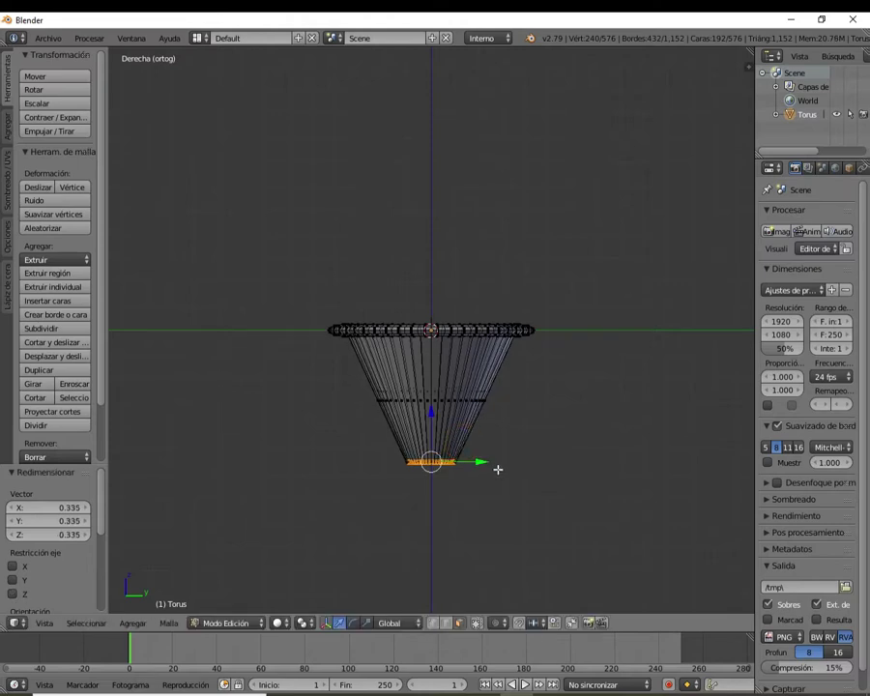
pyautogui.press('e')
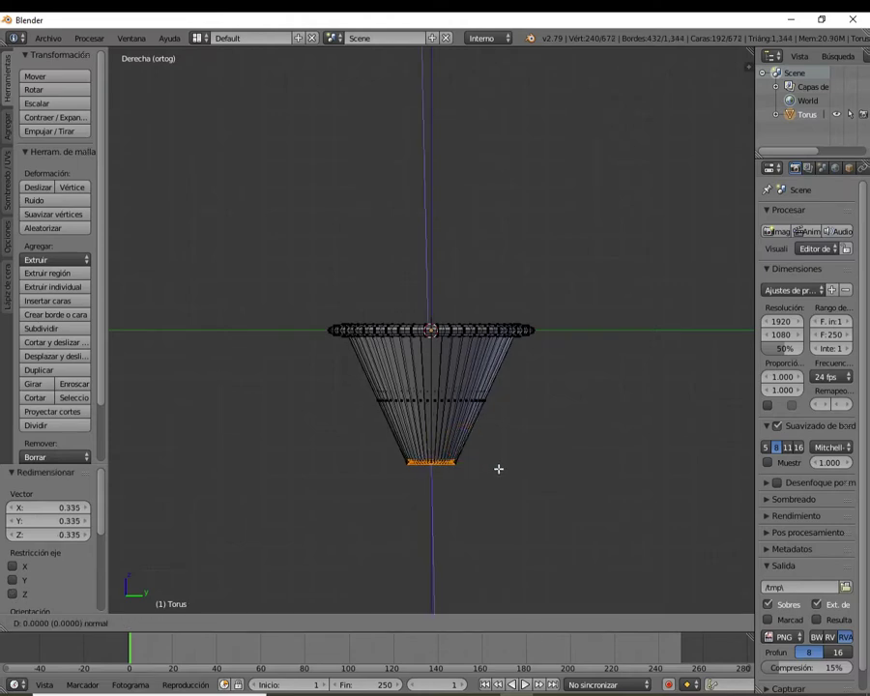
pyautogui.press('z')
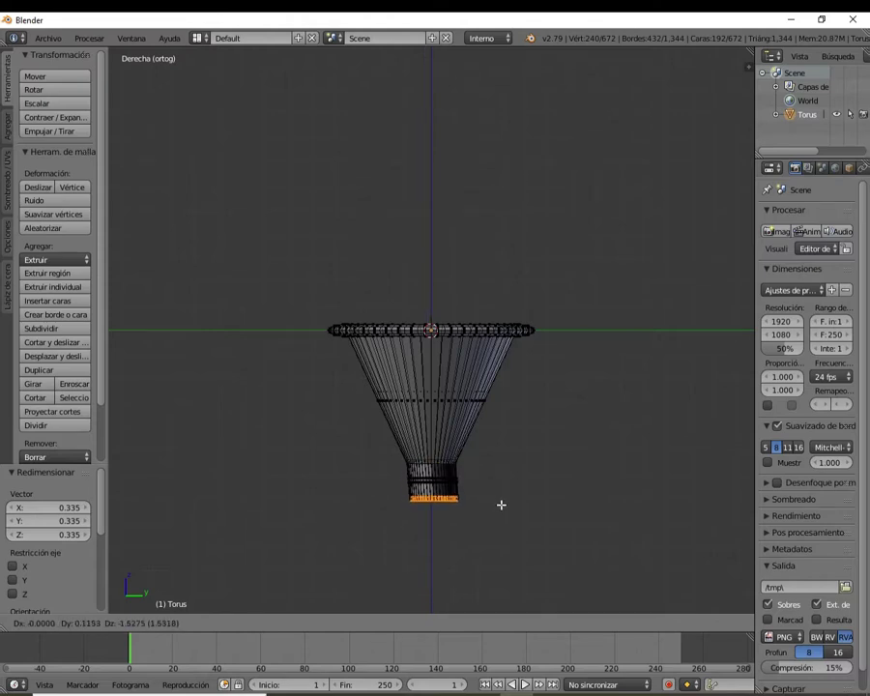
pyautogui.press('z')
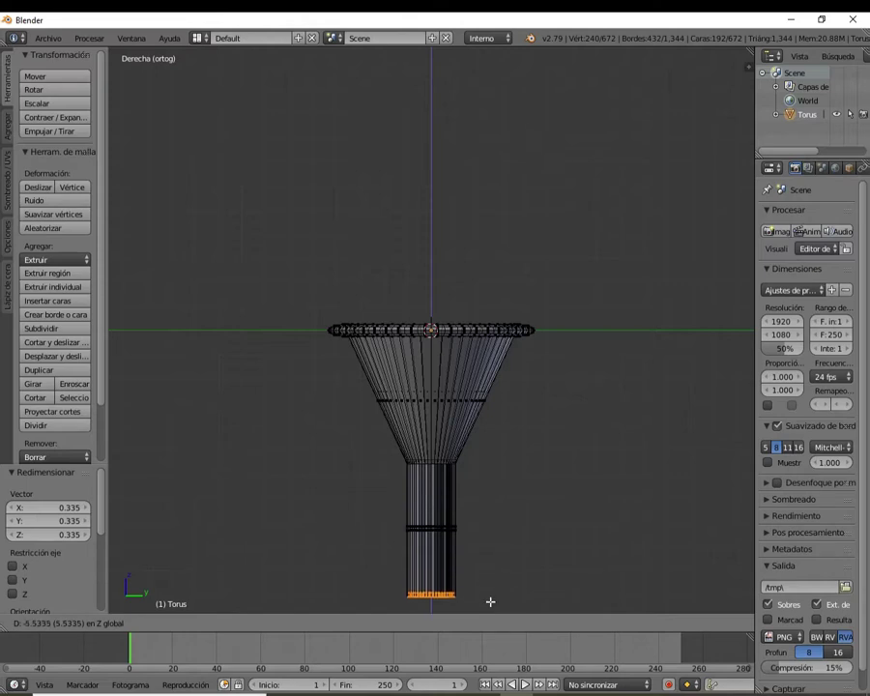
# - Set the spout length to 6.571 units and narrow its tip to 0.544
pyautogui.click(490, 602)
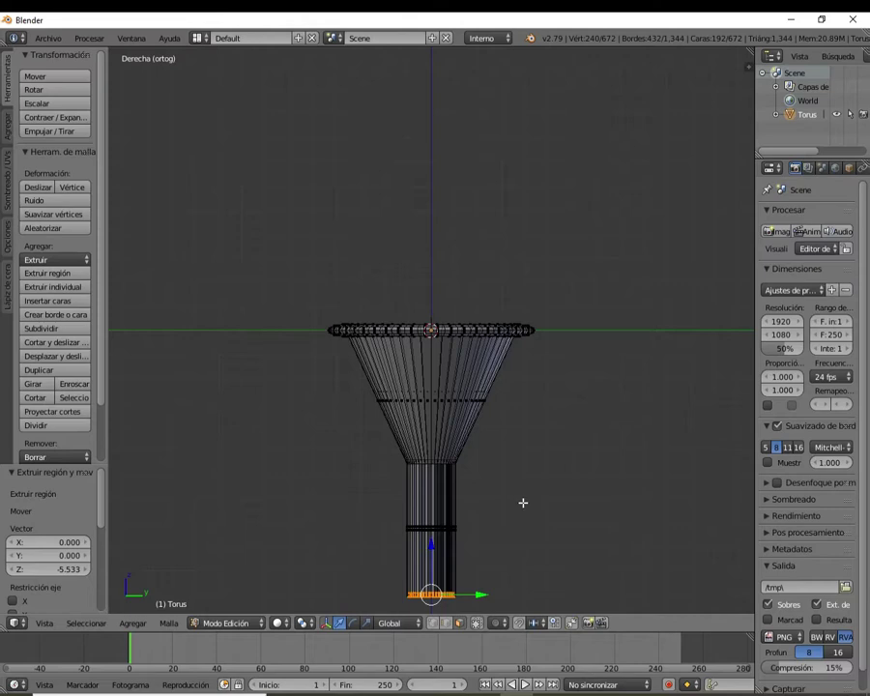
pyautogui.press('s')
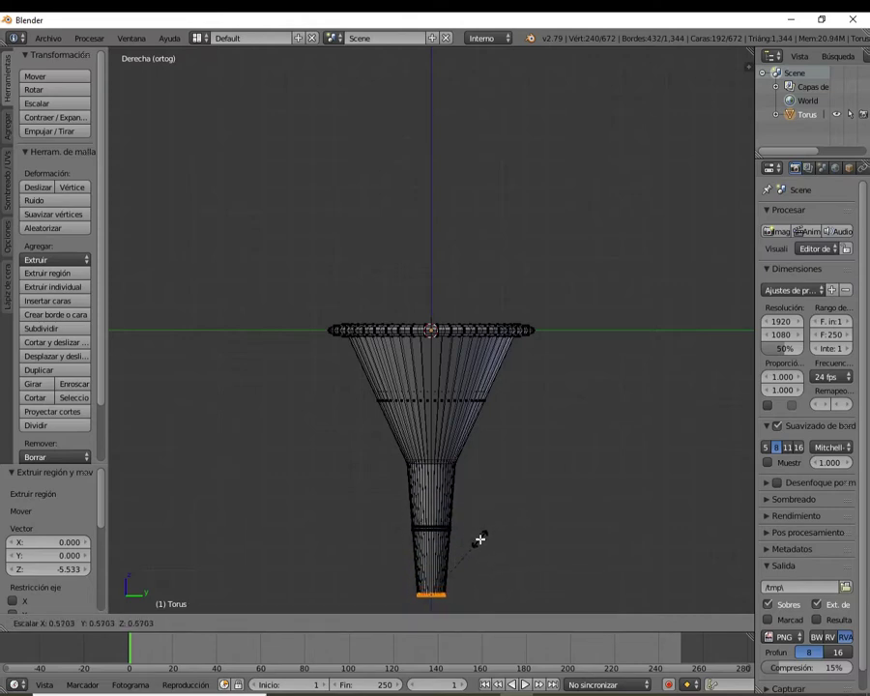
pyautogui.click(477, 536)
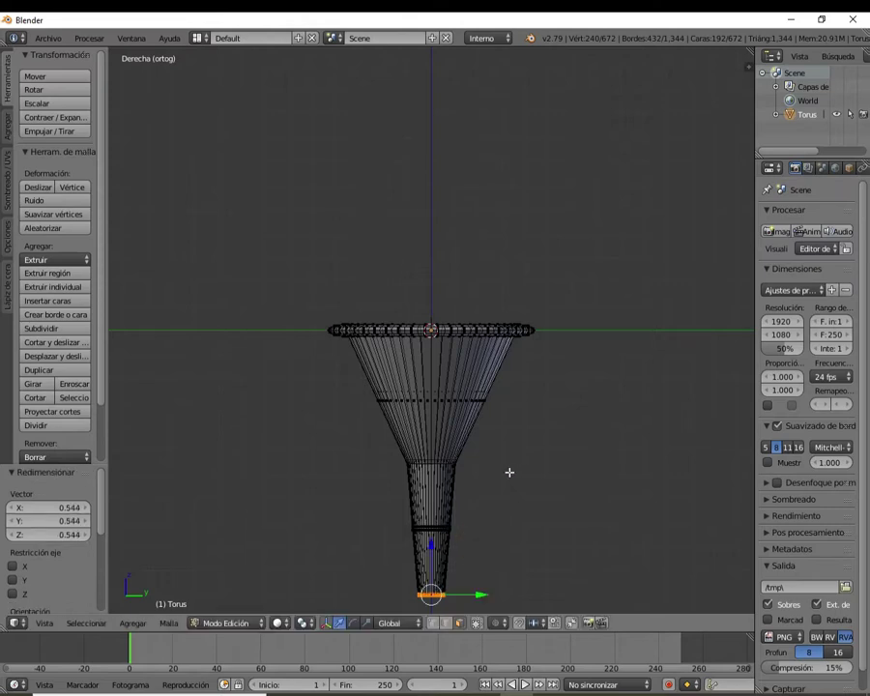
# - Select the whole funnel mesh, raise it along Z, and return to Object Mode
pyautogui.press('a')
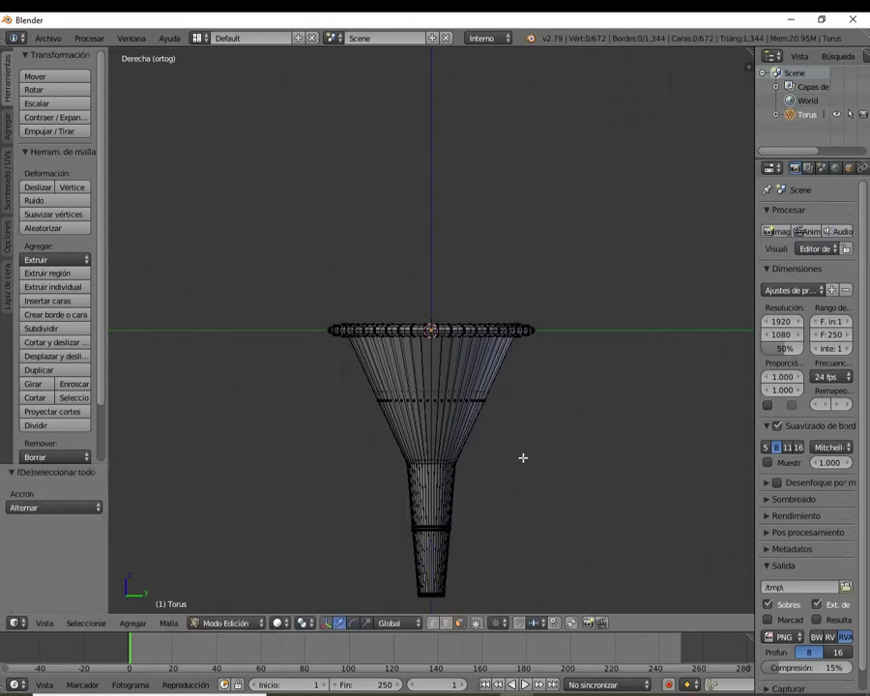
pyautogui.press('a')
pyautogui.moveTo(431, 396); pyautogui.dragTo(435, 242)
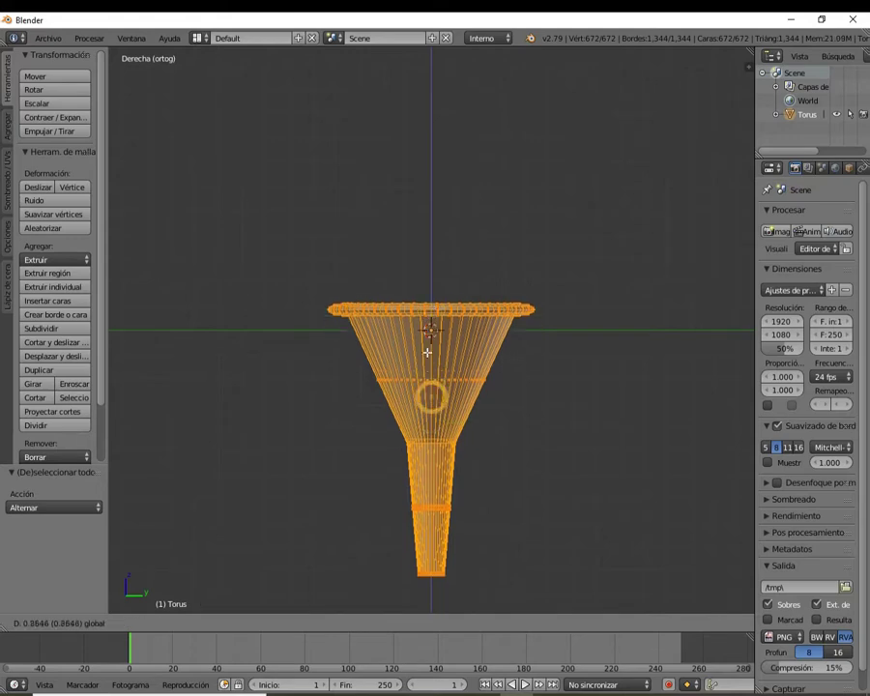
pyautogui.moveTo(497, 292)
pyautogui.mouseDown(button='middle')
pyautogui.moveTo(497, 368)
pyautogui.moveTo(478, 458)
pyautogui.moveTo(476, 252)
pyautogui.moveTo(503, 211)
pyautogui.mouseUp(button='middle')
pyautogui.press('Tab')
pyautogui.moveTo(538, 289)
pyautogui.mouseDown(button='middle')
pyautogui.moveTo(509, 382)
pyautogui.moveTo(474, 402)
pyautogui.moveTo(499, 425)
pyautogui.moveTo(493, 444)
pyautogui.moveTo(486, 429)
pyautogui.moveTo(504, 344)
pyautogui.moveTo(506, 251)
pyautogui.moveTo(503, 437)
pyautogui.moveTo(538, 319)
pyautogui.mouseUp(button='middle')
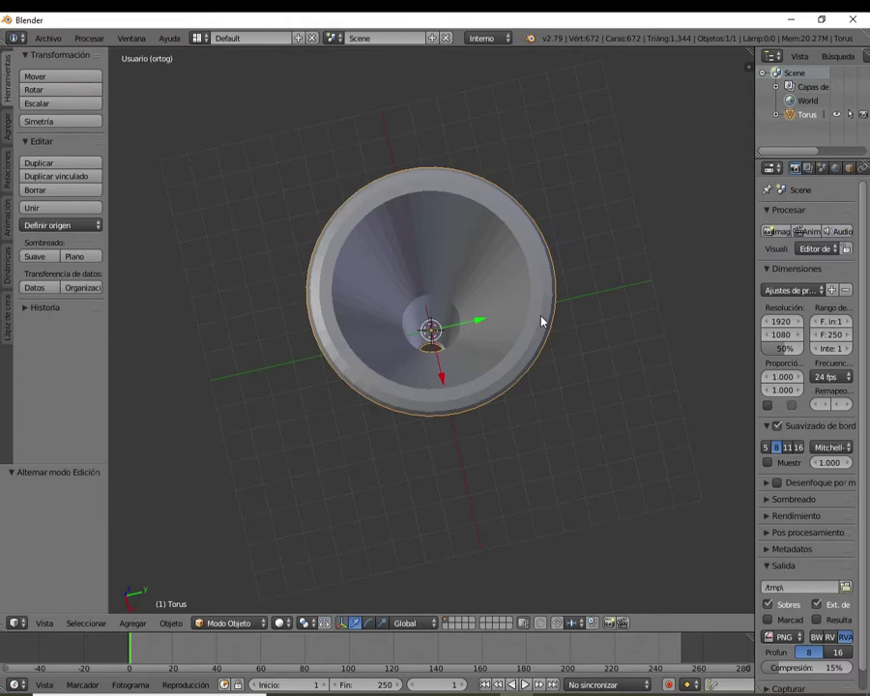
# - Re-enter Edit Mode with no vertices selected, viewing the funnel in Top Ortho
pyautogui.press('Tab')
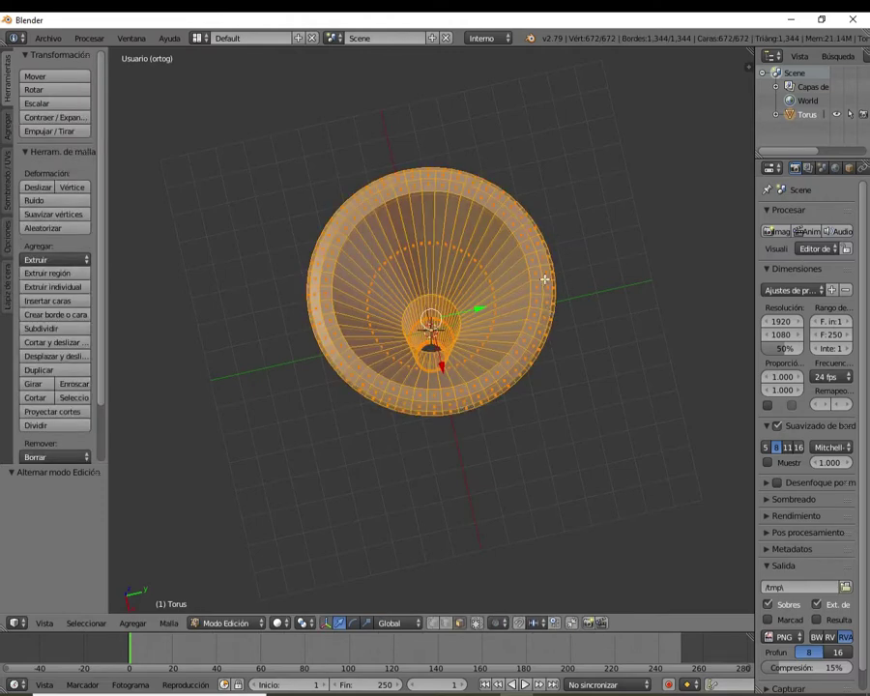
pyautogui.press('a')
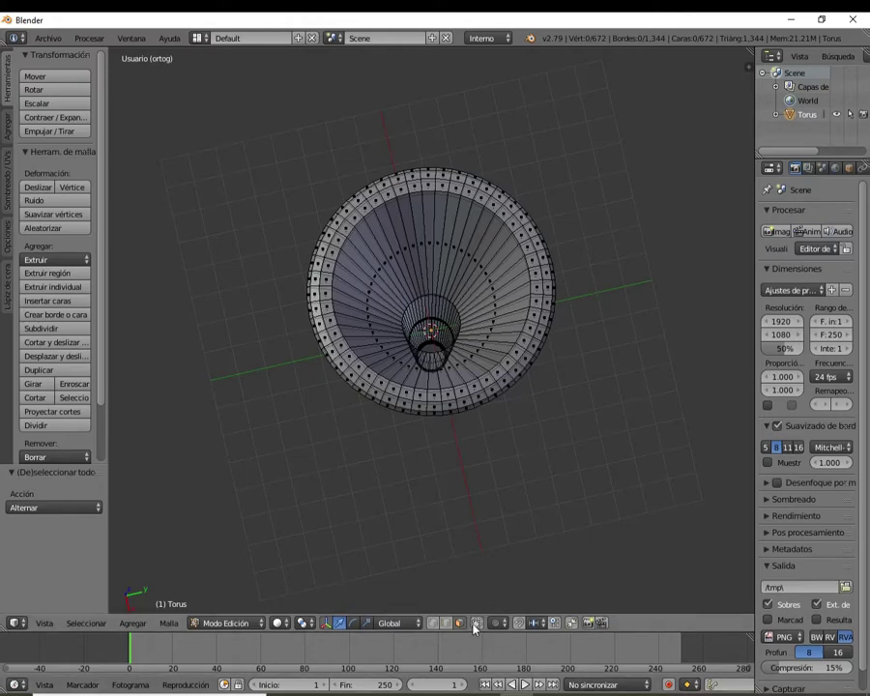
pyautogui.moveTo(512, 590)
pyautogui.mouseDown(button='middle')
pyautogui.moveTo(303, 472)
pyautogui.moveTo(256, 514)
pyautogui.moveTo(262, 497)
pyautogui.moveTo(253, 489)
pyautogui.mouseUp(button='middle')
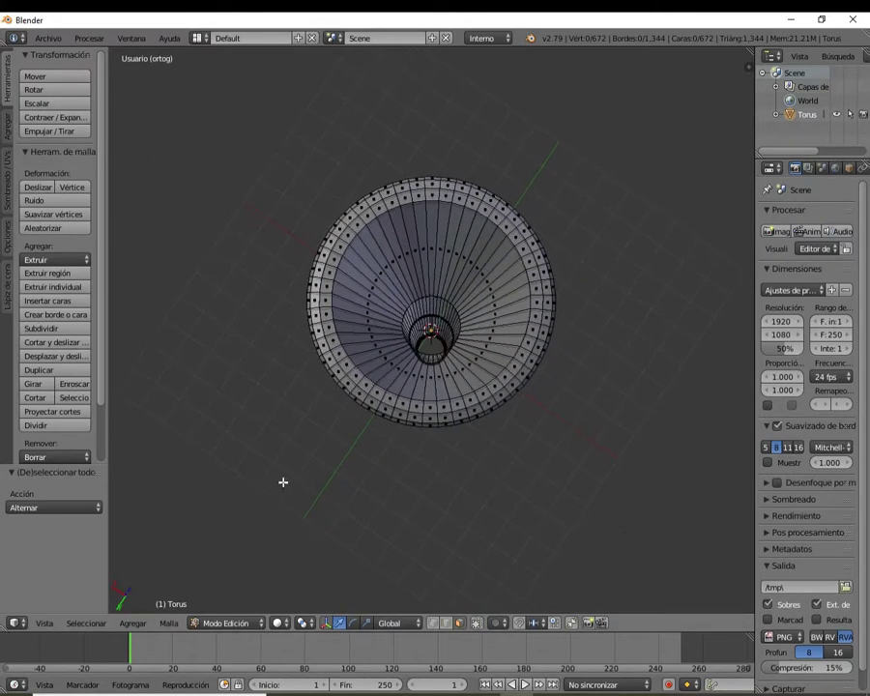
pyautogui.press('KP_7')
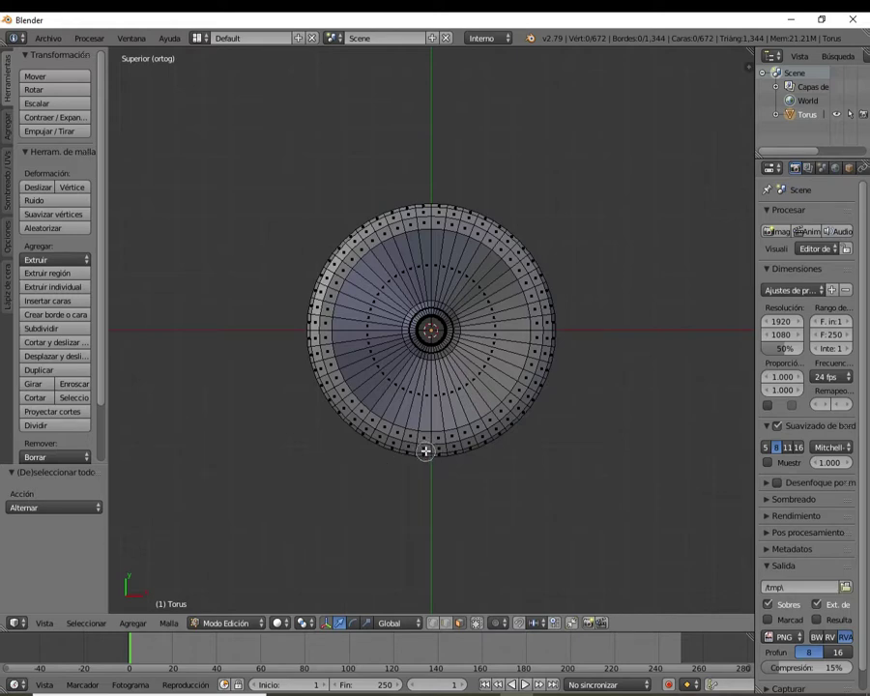
# - Select a short arc of 30 rim faces along the front edge of the funnel opening
pyautogui.rightClick(424, 445)
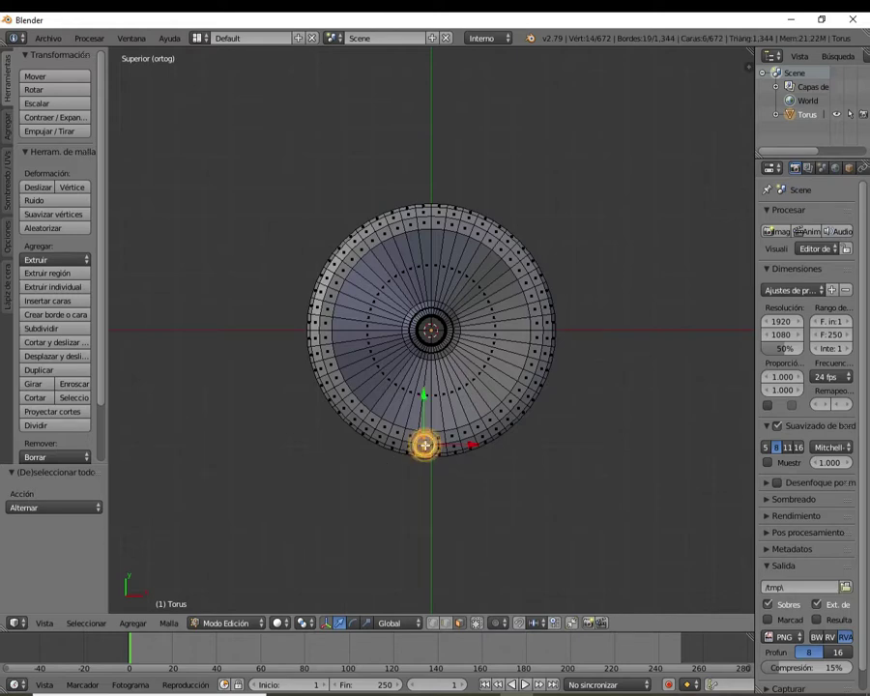
pyautogui.keyDown('shift'); pyautogui.rightClick(438, 444); pyautogui.keyUp('shift')
pyautogui.keyDown('shift'); pyautogui.rightClick(466, 444); pyautogui.keyUp('shift')
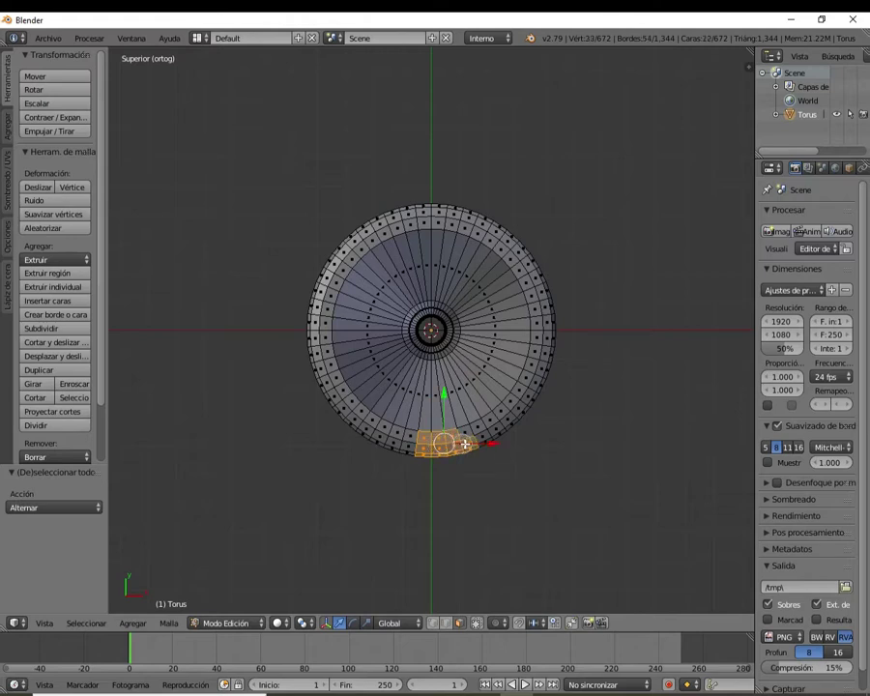
pyautogui.keyDown('shift'); pyautogui.rightClick(473, 437); pyautogui.keyUp('shift')
pyautogui.keyDown('shift'); pyautogui.rightClick(477, 439); pyautogui.keyUp('shift')
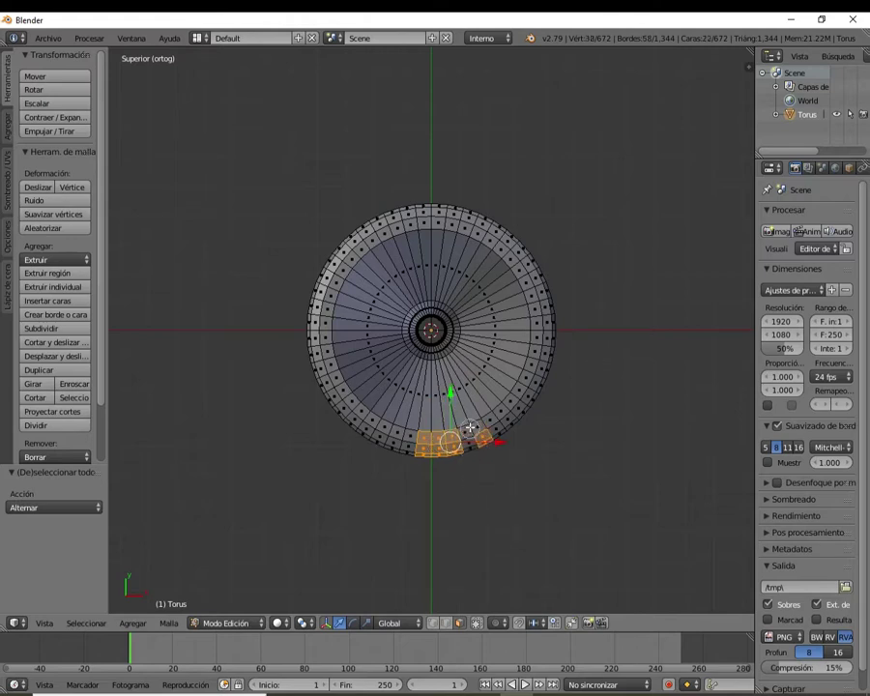
pyautogui.keyDown('shift'); pyautogui.rightClick(467, 441); pyautogui.keyUp('shift')
pyautogui.keyDown('shift'); pyautogui.rightClick(469, 440); pyautogui.keyUp('shift')
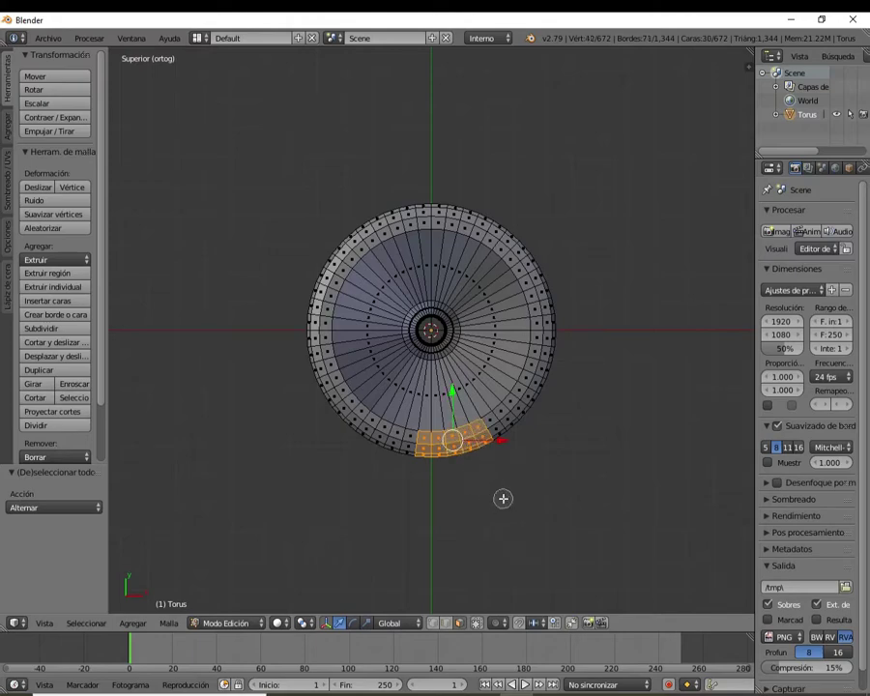
pyautogui.moveTo(486, 495); pyautogui.dragTo(486, 262, button='middle')
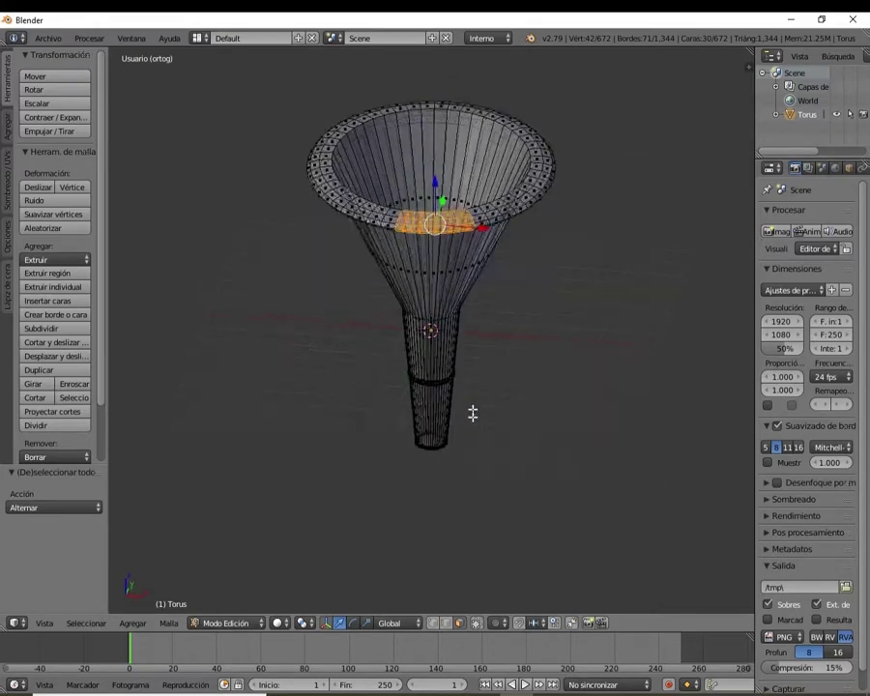
# - Extrude the rim face patch along global Y by -2.163 to form a flat tab
pyautogui.moveTo(486, 263); pyautogui.dragTo(477, 332, button='middle')
pyautogui.press('e')
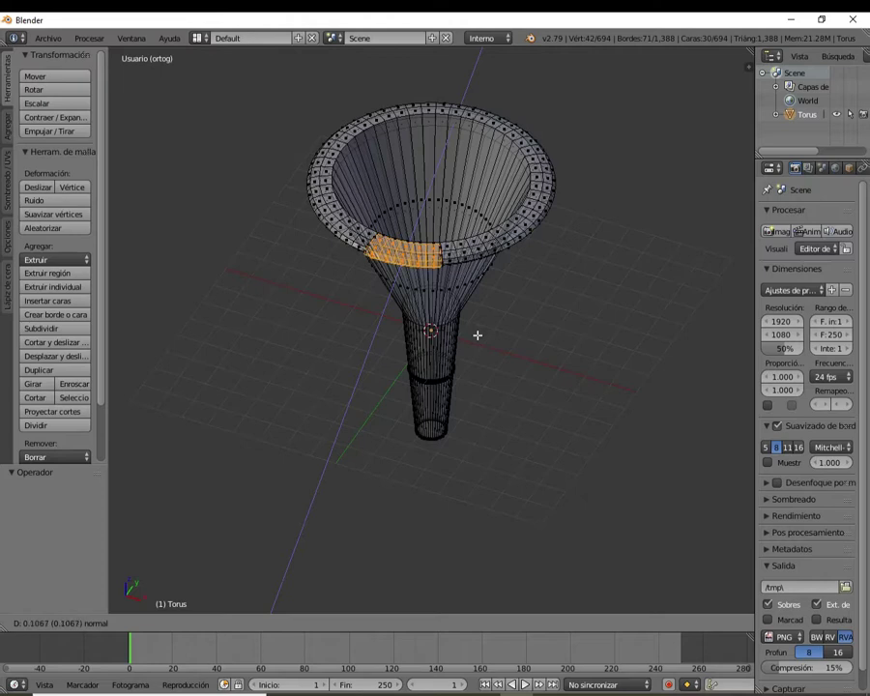
pyautogui.press('y')
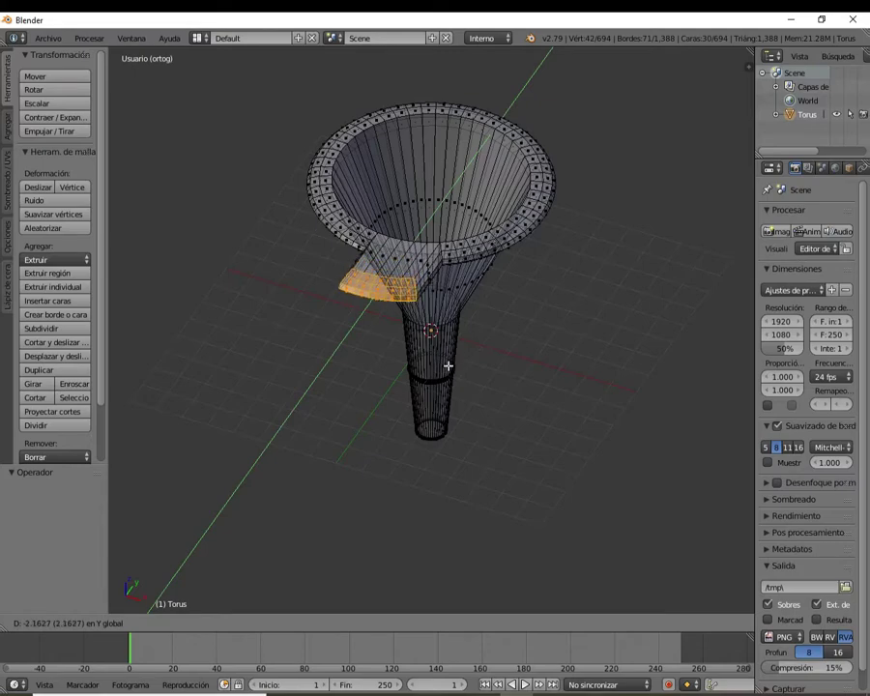
pyautogui.click(447, 365)
# - Return to Object Mode and inspect the solid funnel from above and the side
pyautogui.moveTo(485, 361)
pyautogui.mouseDown(button='middle')
pyautogui.moveTo(427, 401)
pyautogui.moveTo(317, 379)
pyautogui.moveTo(351, 293)
pyautogui.moveTo(377, 314)
pyautogui.moveTo(388, 341)
pyautogui.moveTo(394, 304)
pyautogui.moveTo(422, 398)
pyautogui.moveTo(508, 379)
pyautogui.moveTo(545, 381)
pyautogui.moveTo(573, 359)
pyautogui.moveTo(536, 396)
pyautogui.moveTo(518, 394)
pyautogui.moveTo(489, 364)
pyautogui.moveTo(470, 394)
pyautogui.moveTo(362, 398)
pyautogui.moveTo(327, 382)
pyautogui.moveTo(293, 270)
pyautogui.mouseUp(button='middle')
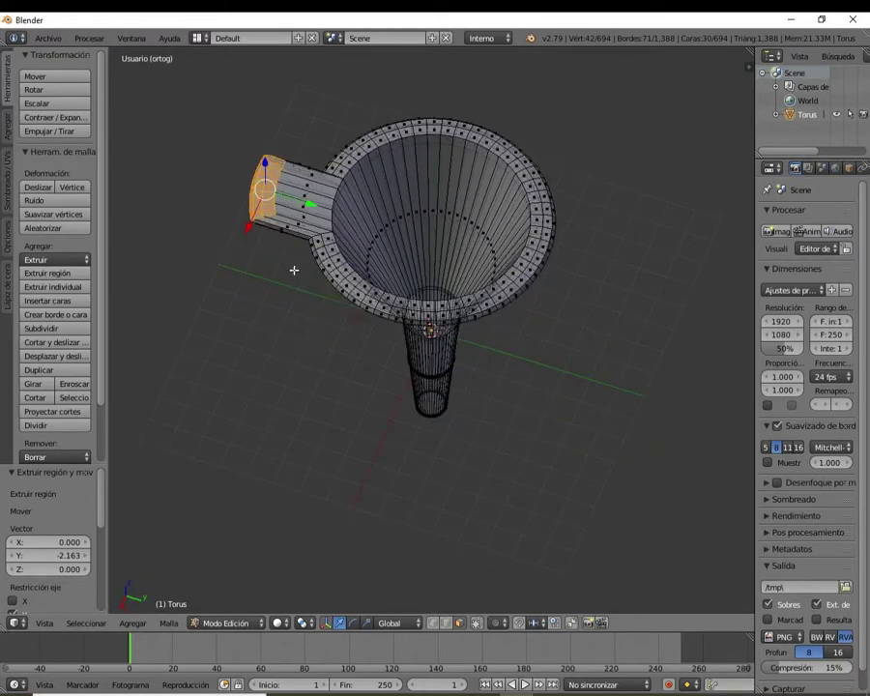
pyautogui.press('Tab')
pyautogui.moveTo(320, 335)
pyautogui.mouseDown(button='middle')
pyautogui.moveTo(334, 344)
pyautogui.moveTo(504, 339)
pyautogui.moveTo(516, 293)
pyautogui.moveTo(489, 259)
pyautogui.moveTo(336, 294)
pyautogui.mouseUp(button='middle')
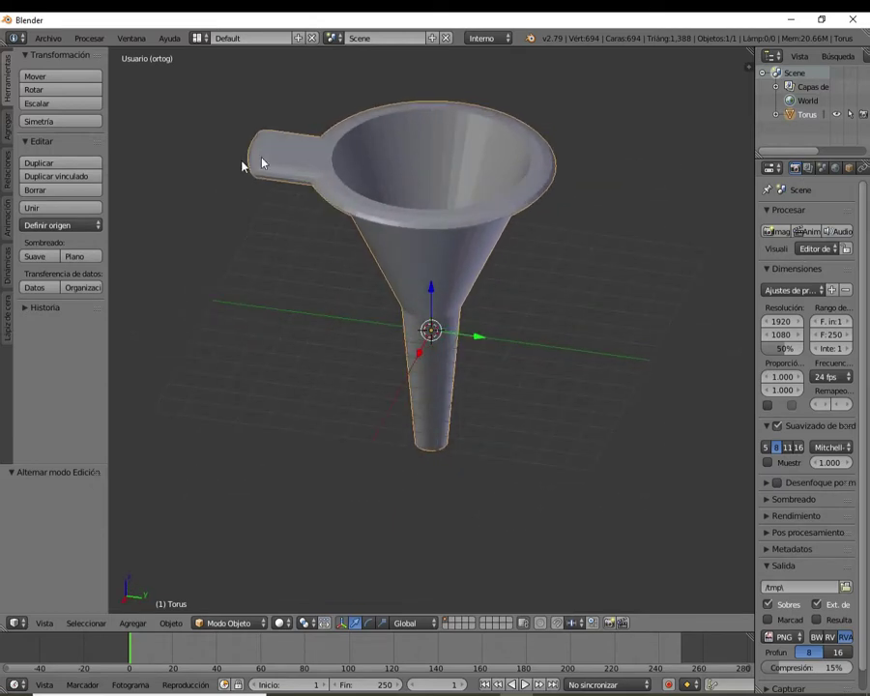
pyautogui.moveTo(334, 242)
pyautogui.mouseDown(button='middle')
pyautogui.moveTo(342, 304)
pyautogui.moveTo(295, 258)
pyautogui.moveTo(348, 195)
pyautogui.moveTo(355, 216)
pyautogui.moveTo(326, 194)
pyautogui.mouseUp(button='middle')
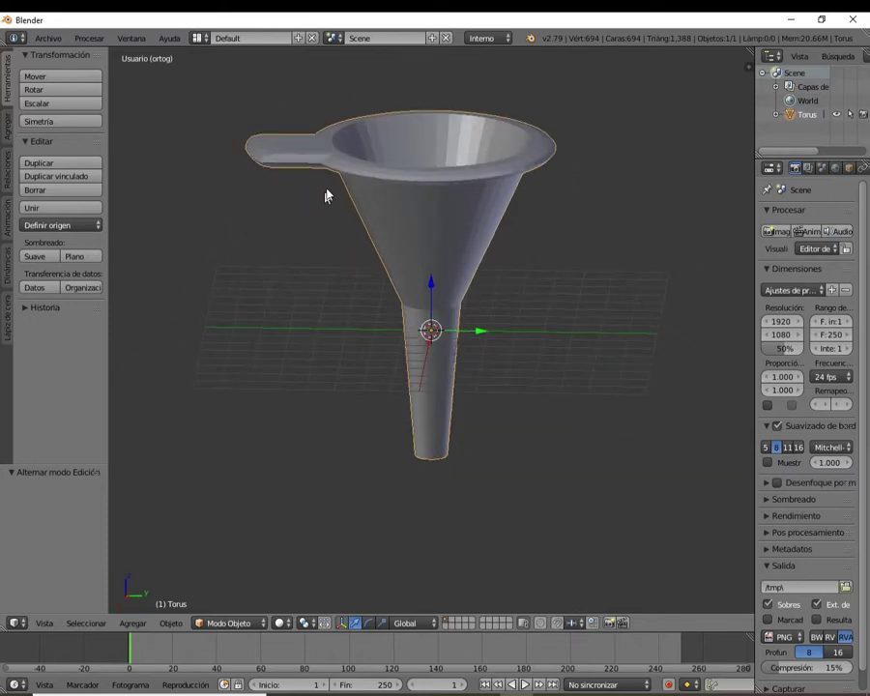
pyautogui.moveTo(301, 232); pyautogui.dragTo(301, 281, button='middle')
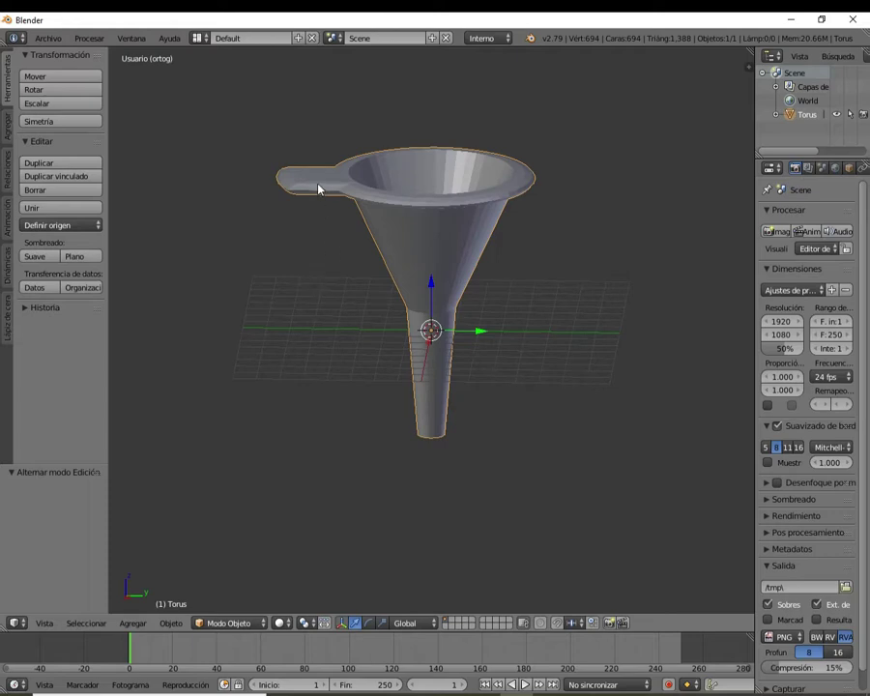
pyautogui.moveTo(322, 248)
pyautogui.mouseDown(button='middle')
pyautogui.moveTo(322, 363)
pyautogui.moveTo(292, 394)
pyautogui.moveTo(194, 324)
pyautogui.moveTo(194, 302)
pyautogui.moveTo(224, 359)
pyautogui.mouseUp(button='middle')
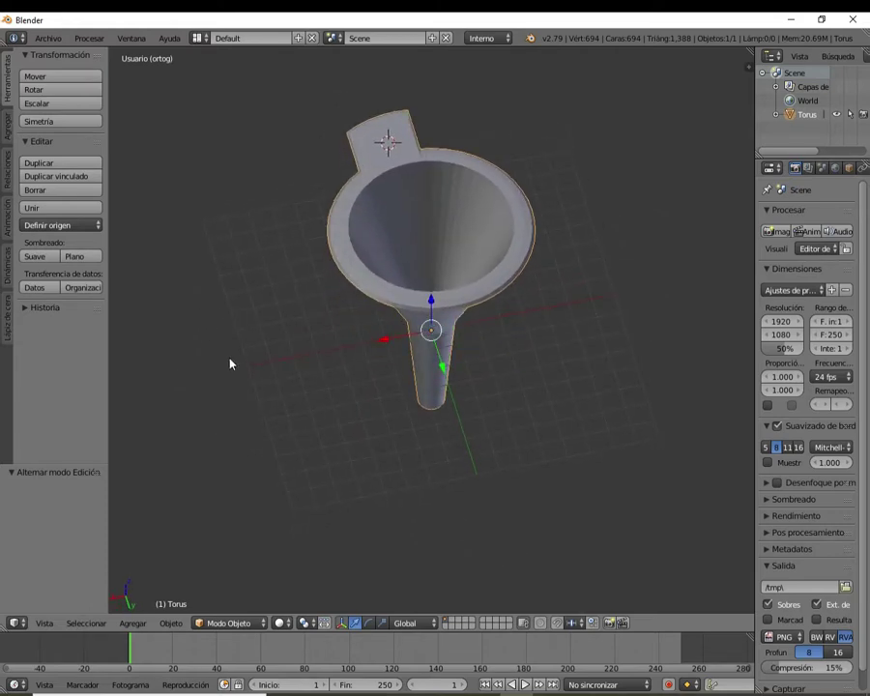
pyautogui.hotkey('shift', 'a')
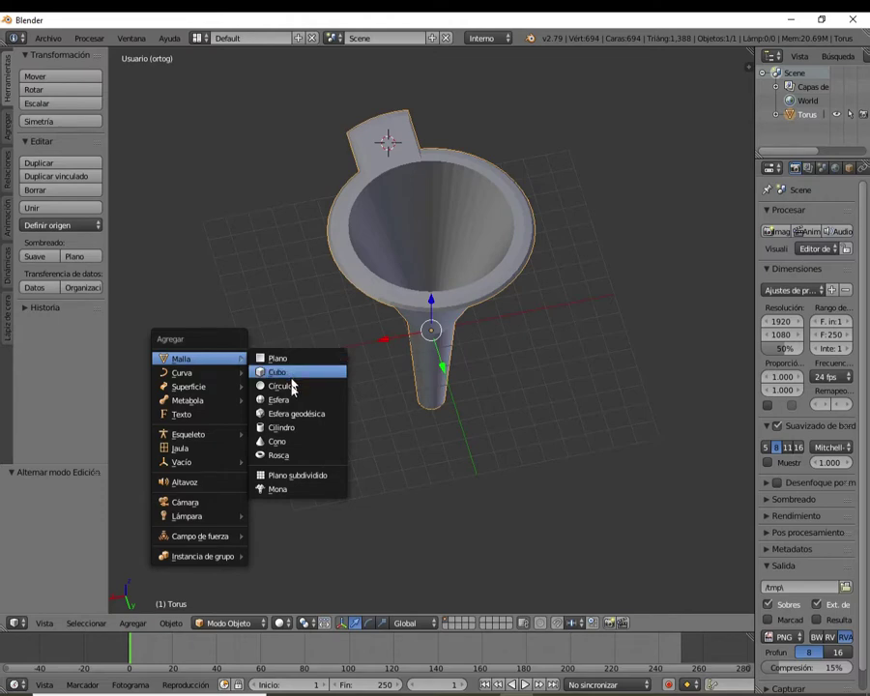
# - Add a 32-vertex cylinder on the tab, select the funnel (Torus) body, and widen the side panels
pyautogui.click(288, 427)
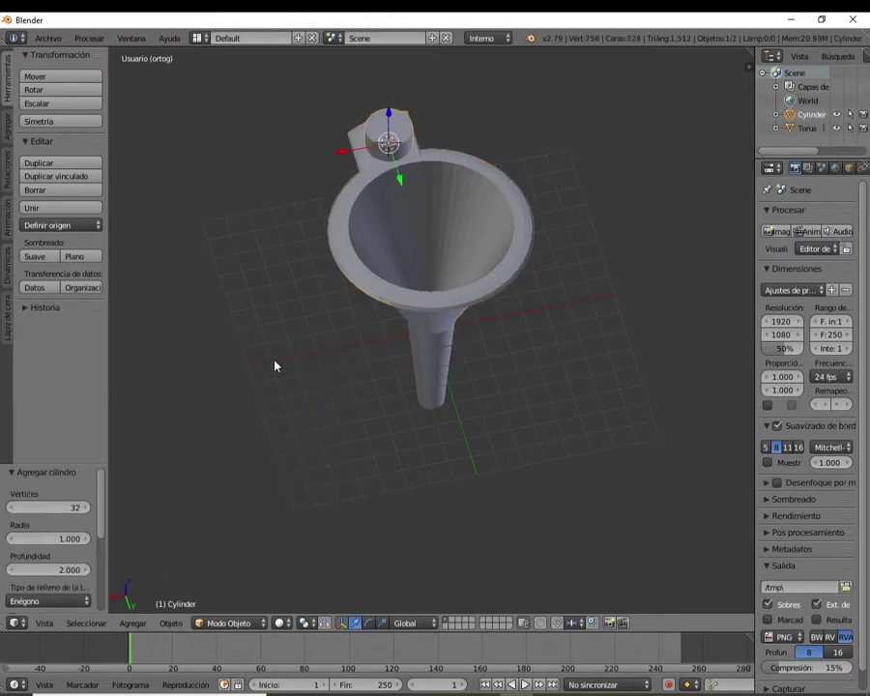
pyautogui.moveTo(256, 375)
pyautogui.mouseDown(button='middle')
pyautogui.moveTo(404, 318)
pyautogui.moveTo(408, 304)
pyautogui.moveTo(398, 346)
pyautogui.moveTo(354, 435)
pyautogui.moveTo(283, 407)
pyautogui.moveTo(261, 375)
pyautogui.moveTo(304, 426)
pyautogui.moveTo(425, 375)
pyautogui.moveTo(439, 360)
pyautogui.moveTo(421, 375)
pyautogui.moveTo(376, 301)
pyautogui.mouseUp(button='middle')
pyautogui.click(362, 281)
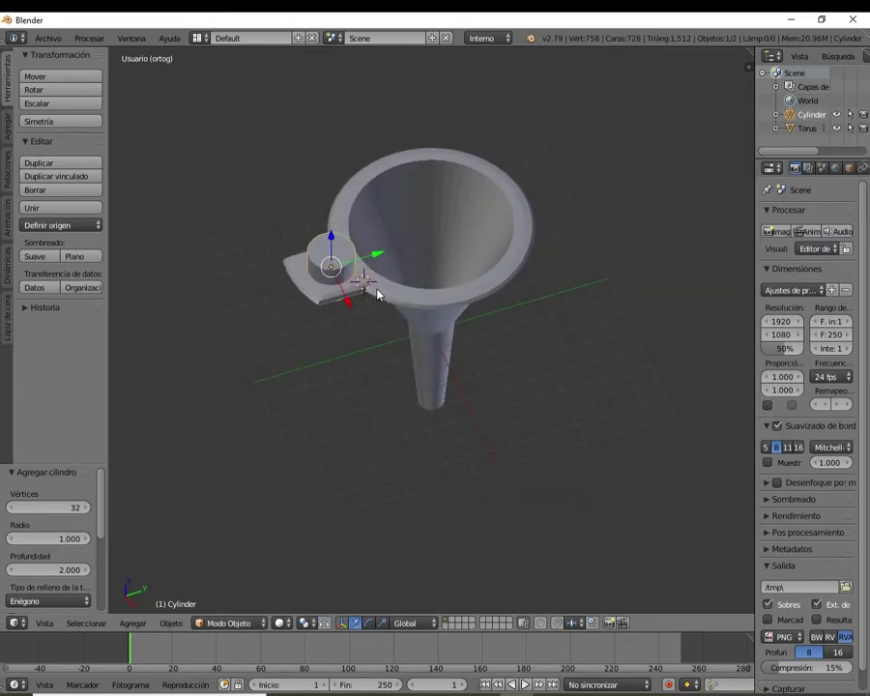
pyautogui.rightClick(376, 293)
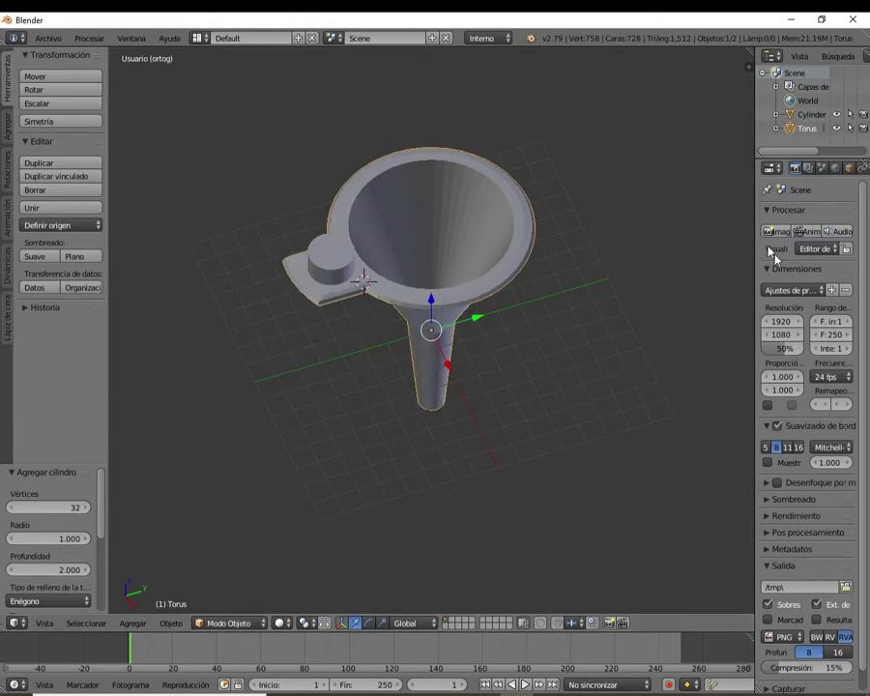
pyautogui.moveTo(756, 217); pyautogui.dragTo(681, 219)
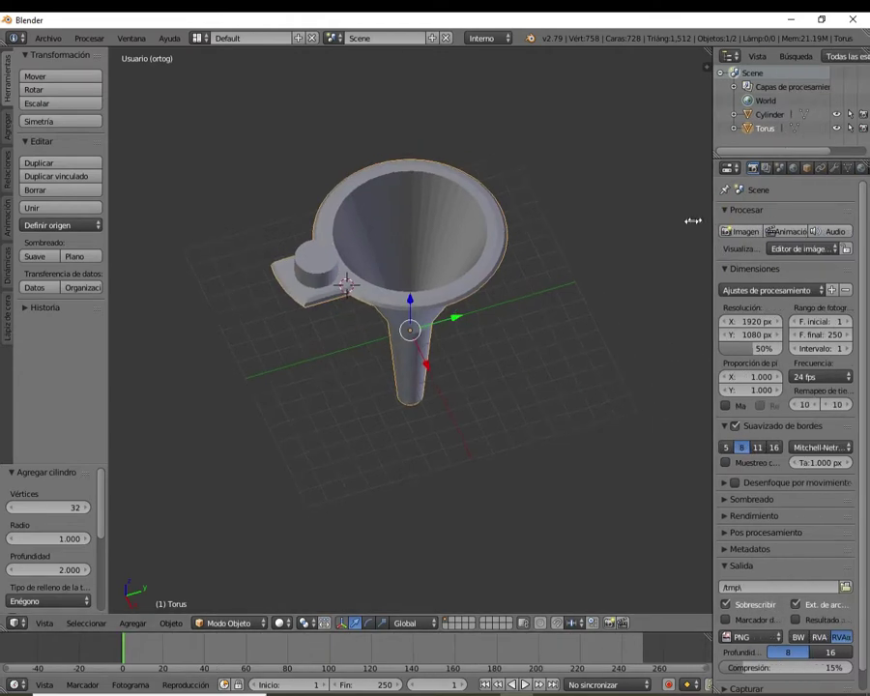
# - Apply a Boolean modifier with Diferencia operation and Cylinder as the cutting object
pyautogui.click(801, 169)
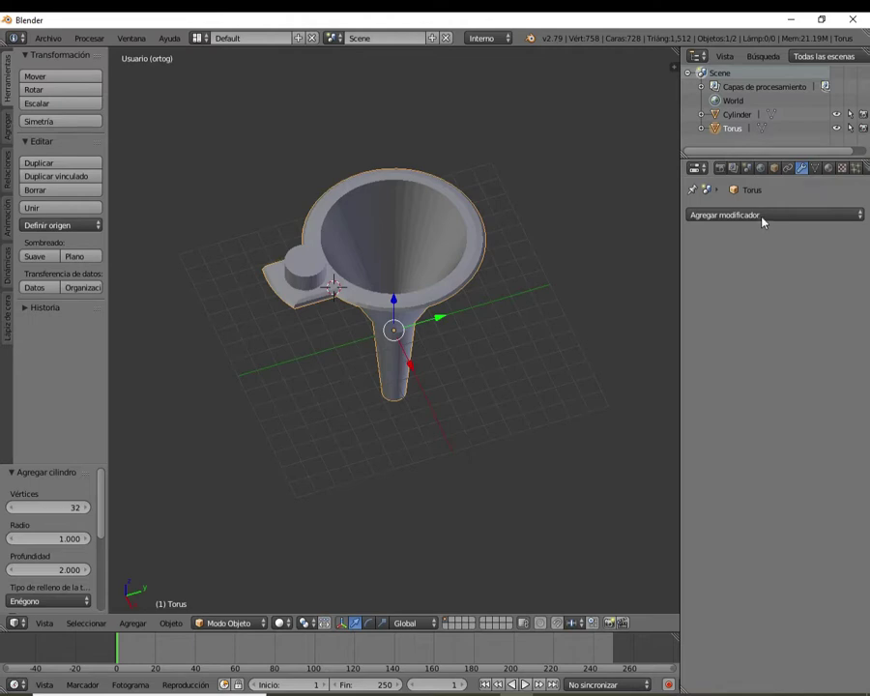
pyautogui.click(708, 215)
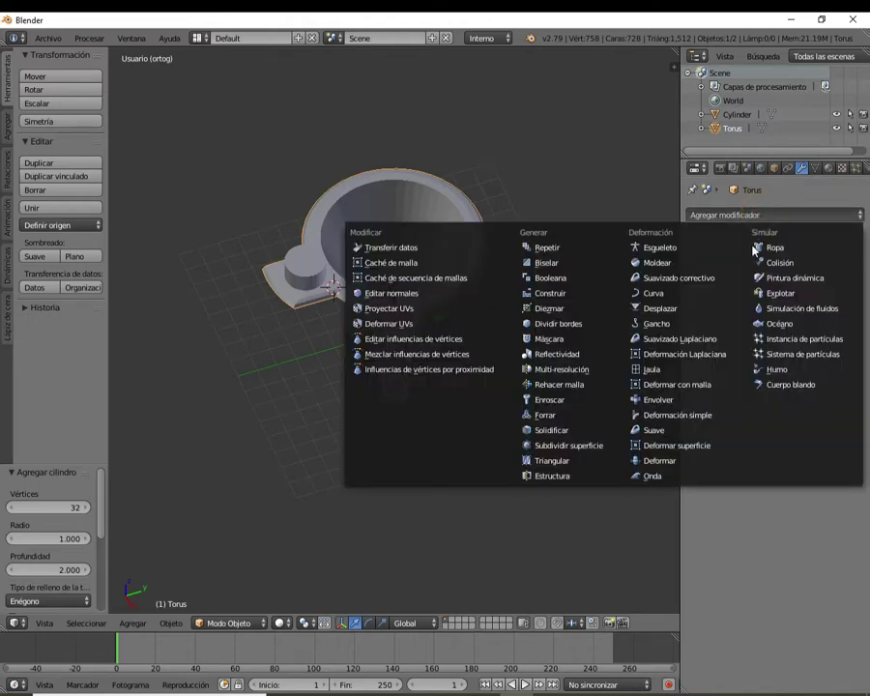
pyautogui.click(552, 279)
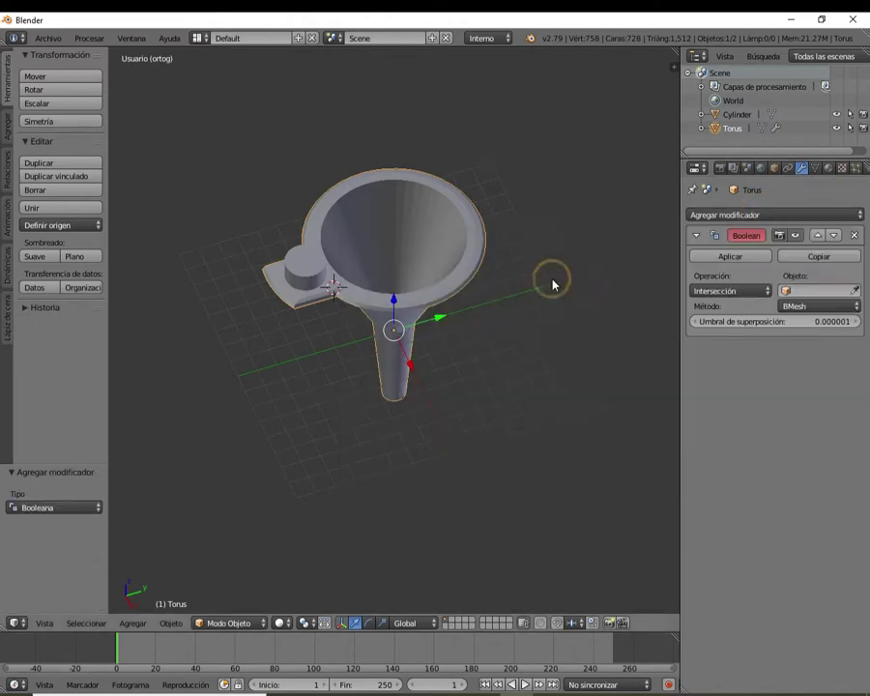
pyautogui.click(746, 290)
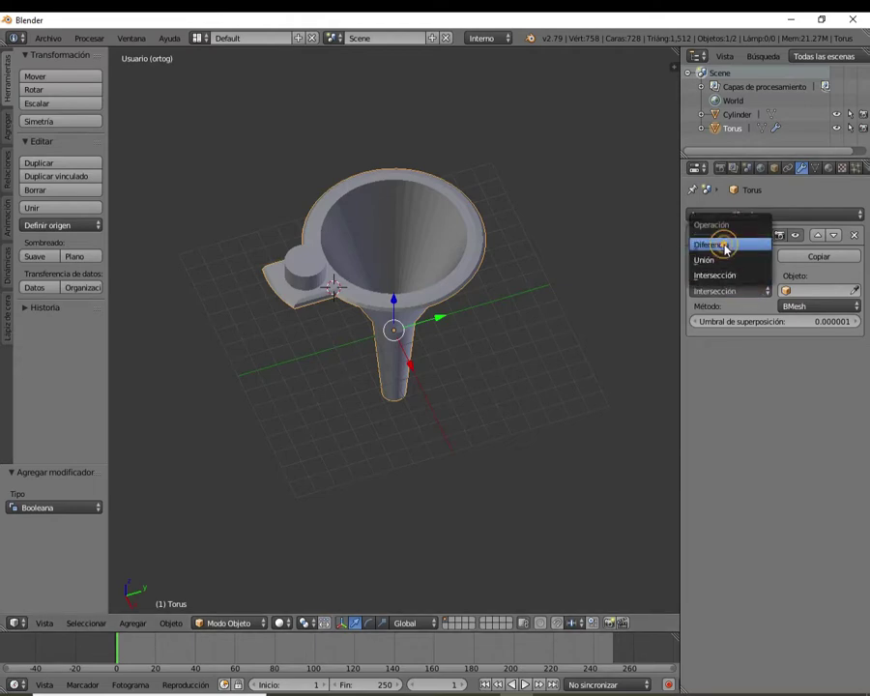
pyautogui.click(724, 245)
pyautogui.click(816, 290)
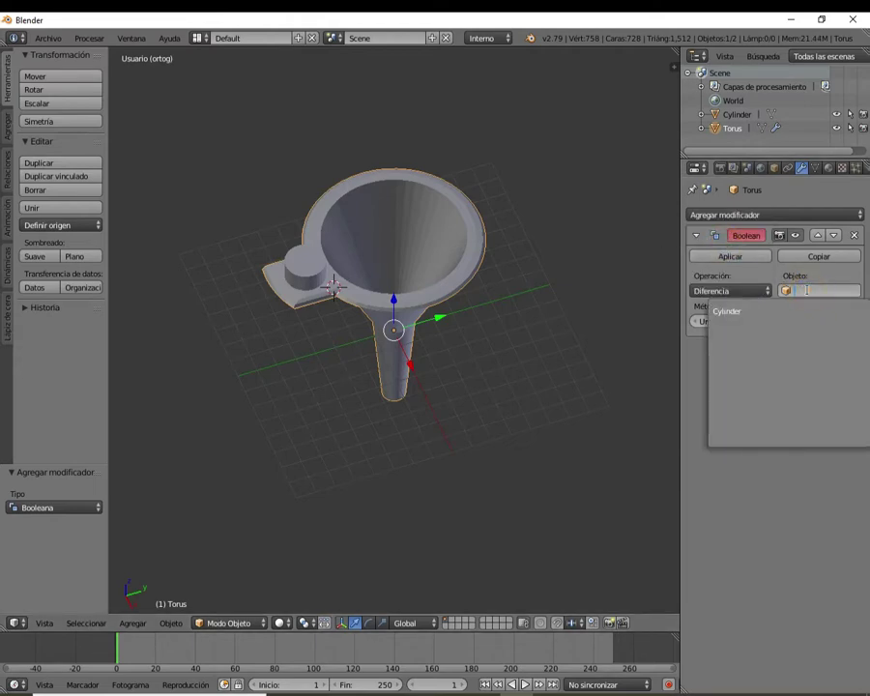
pyautogui.click(734, 311)
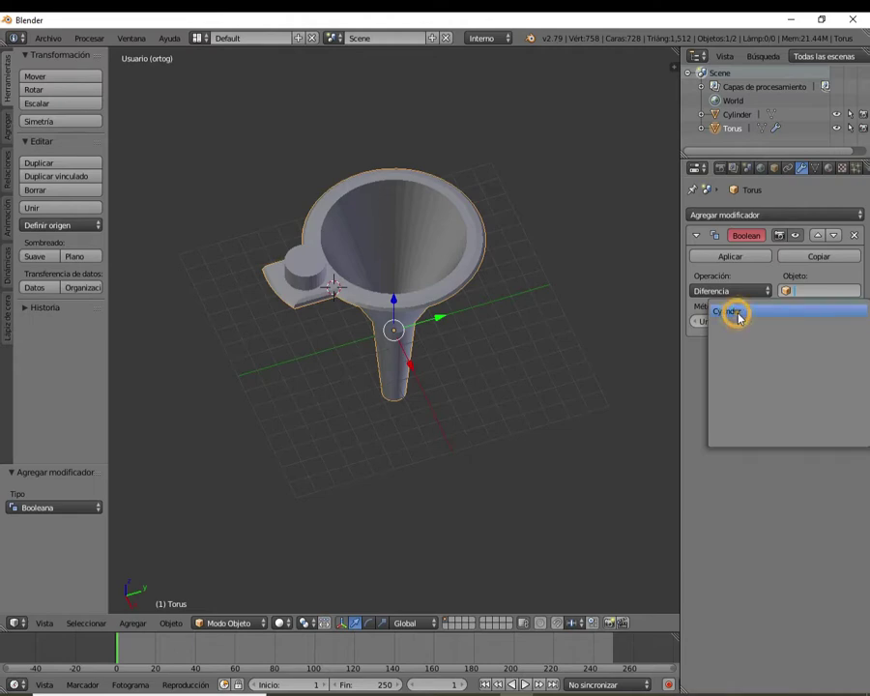
pyautogui.click(732, 255)
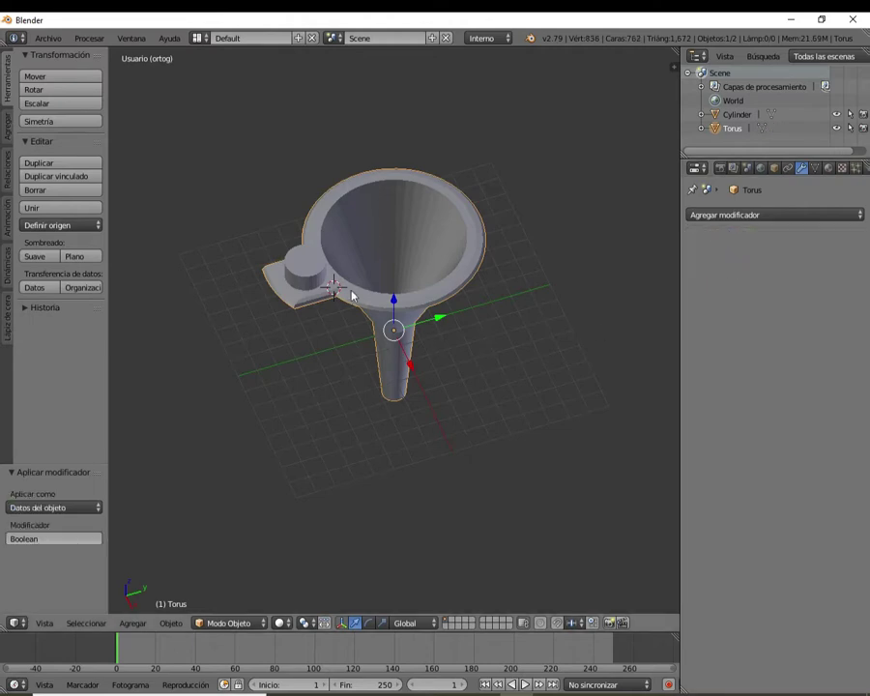
# - Lift the cylinder out of the tab along Z and delete it
pyautogui.rightClick(313, 271)
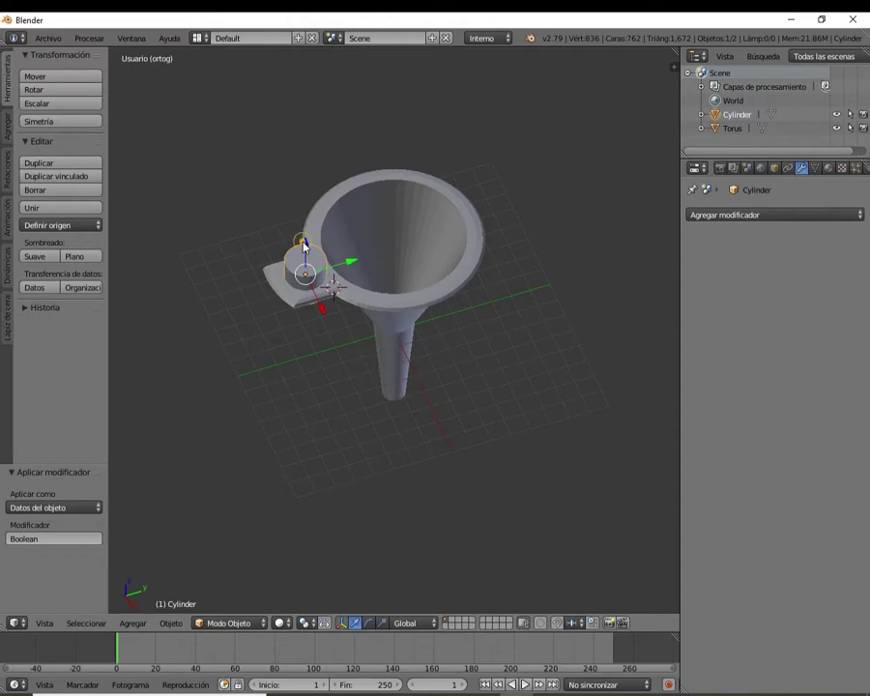
pyautogui.moveTo(304, 246); pyautogui.dragTo(305, 172)
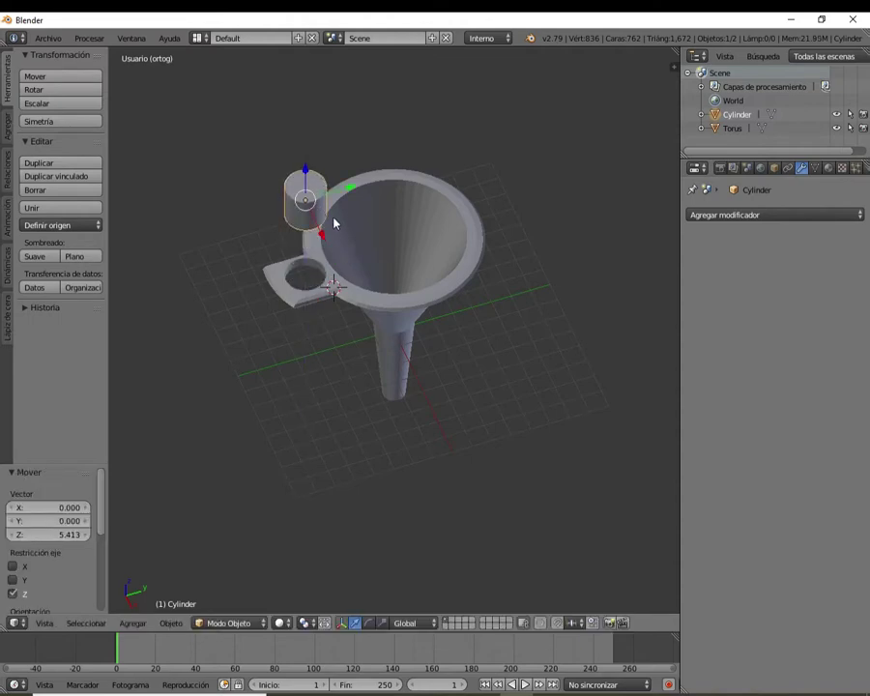
pyautogui.press('x')
pyautogui.click(318, 219)
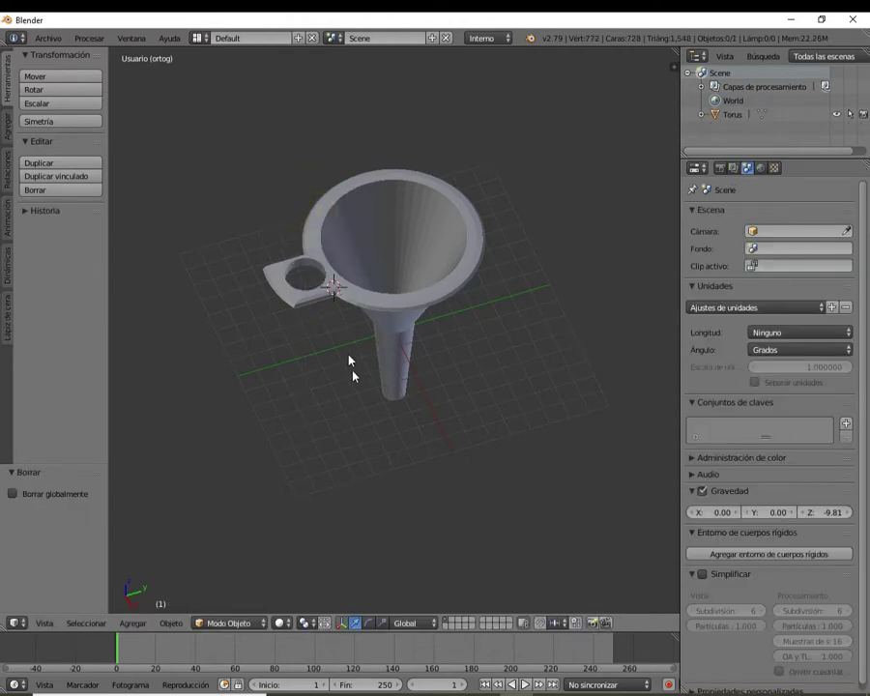
# - Select the whole funnel and apply Sombreado: Suave smooth shading
pyautogui.moveTo(354, 378)
pyautogui.mouseDown(button='middle')
pyautogui.moveTo(402, 437)
pyautogui.moveTo(466, 419)
pyautogui.moveTo(562, 306)
pyautogui.moveTo(612, 359)
pyautogui.moveTo(495, 436)
pyautogui.moveTo(448, 353)
pyautogui.moveTo(402, 241)
pyautogui.moveTo(406, 165)
pyautogui.moveTo(410, 255)
pyautogui.moveTo(474, 325)
pyautogui.moveTo(560, 315)
pyautogui.moveTo(595, 378)
pyautogui.moveTo(547, 438)
pyautogui.moveTo(324, 325)
pyautogui.moveTo(336, 267)
pyautogui.mouseUp(button='middle')
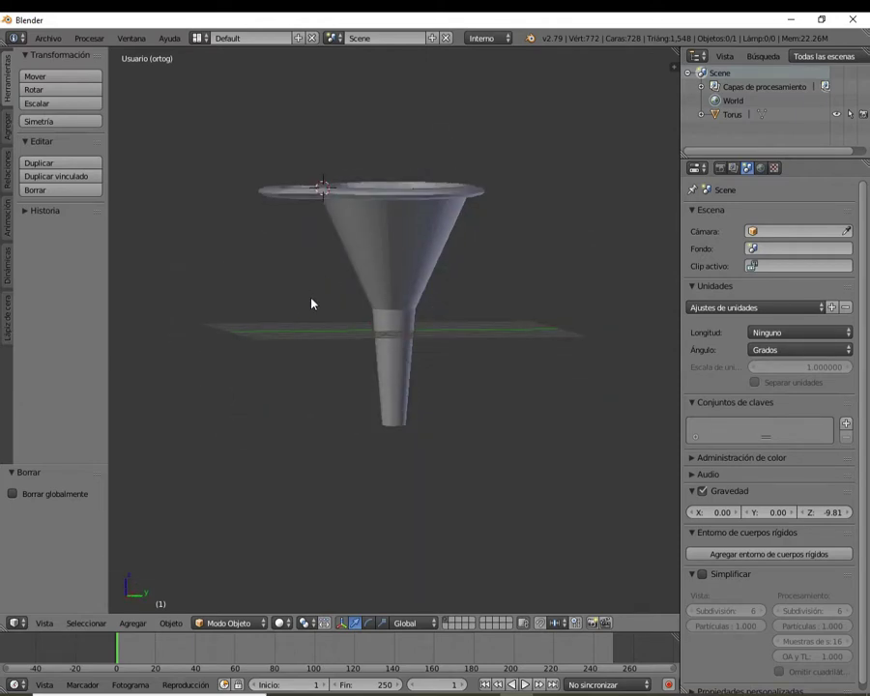
pyautogui.press('a')
pyautogui.moveTo(419, 252)
pyautogui.mouseDown(button='middle')
pyautogui.moveTo(448, 296)
pyautogui.moveTo(454, 246)
pyautogui.moveTo(454, 295)
pyautogui.mouseUp(button='middle')
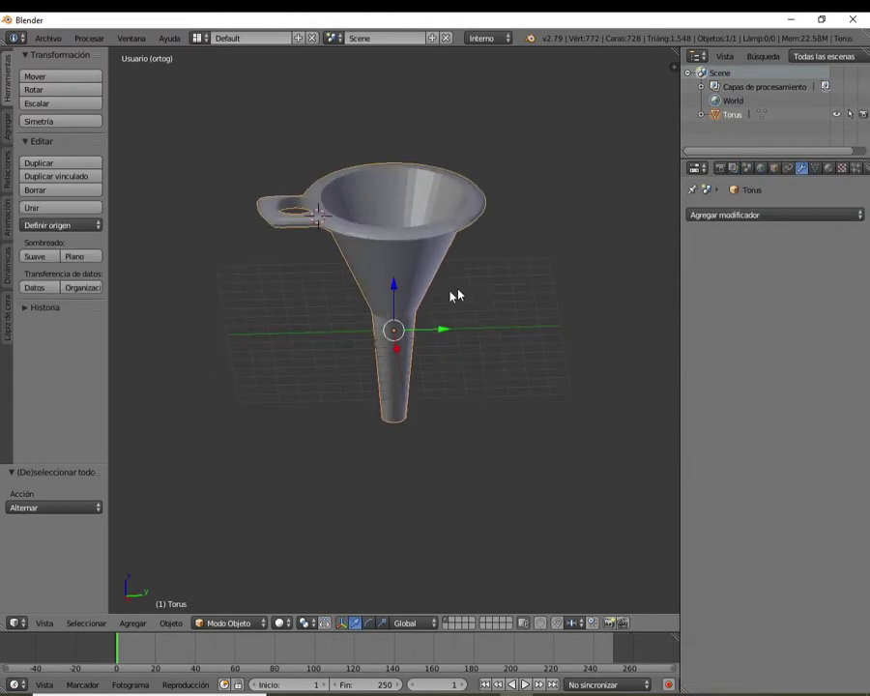
pyautogui.click(44, 259)
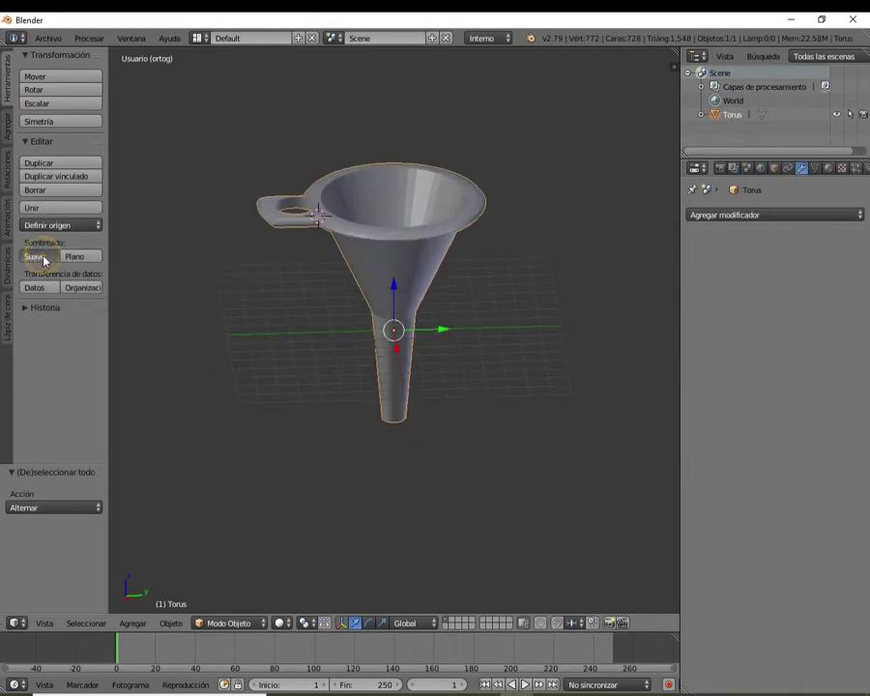
pyautogui.moveTo(474, 332)
pyautogui.mouseDown(button='middle')
pyautogui.moveTo(405, 421)
pyautogui.moveTo(291, 320)
pyautogui.moveTo(340, 240)
pyautogui.moveTo(423, 220)
pyautogui.moveTo(533, 258)
pyautogui.moveTo(454, 357)
pyautogui.moveTo(299, 400)
pyautogui.moveTo(260, 298)
pyautogui.moveTo(333, 306)
pyautogui.moveTo(541, 287)
pyautogui.moveTo(532, 321)
pyautogui.moveTo(402, 371)
pyautogui.moveTo(369, 442)
pyautogui.moveTo(416, 319)
pyautogui.mouseUp(button='middle')
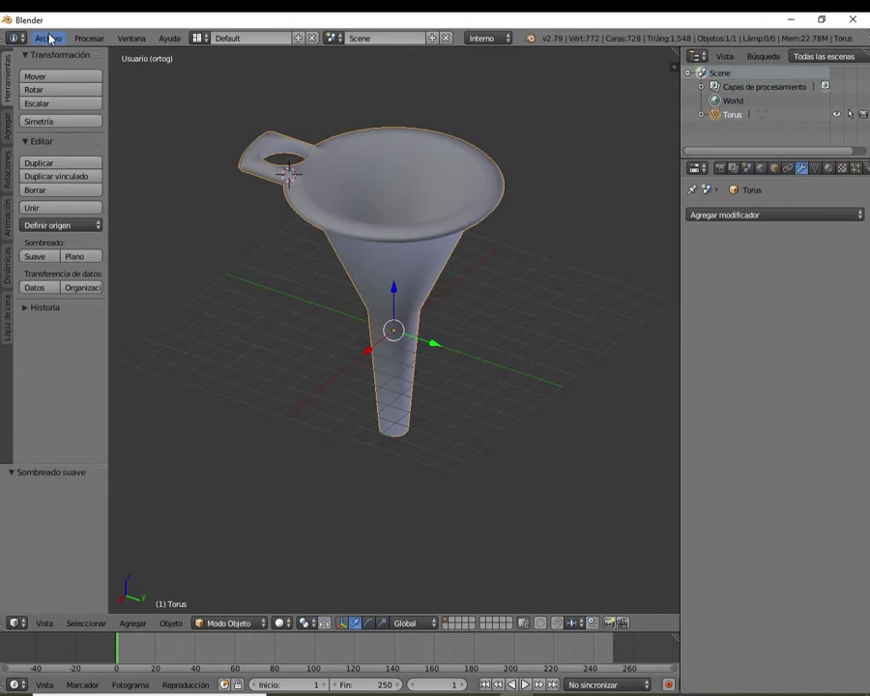
# - Use Archivo > Guardar como to store the file as EMBUDO.blend under Documents
pyautogui.click(49, 38)
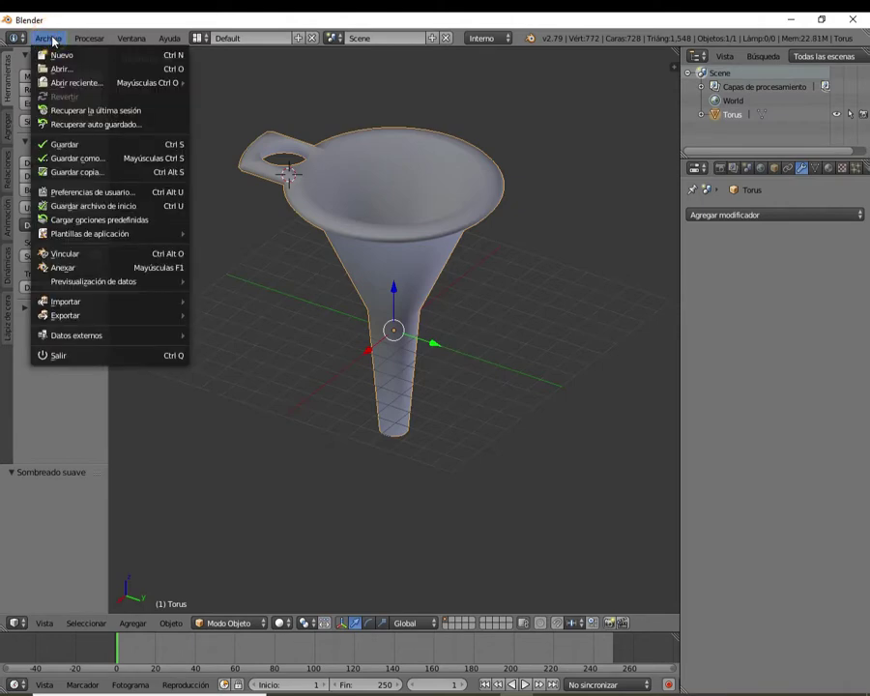
pyautogui.click(80, 160)
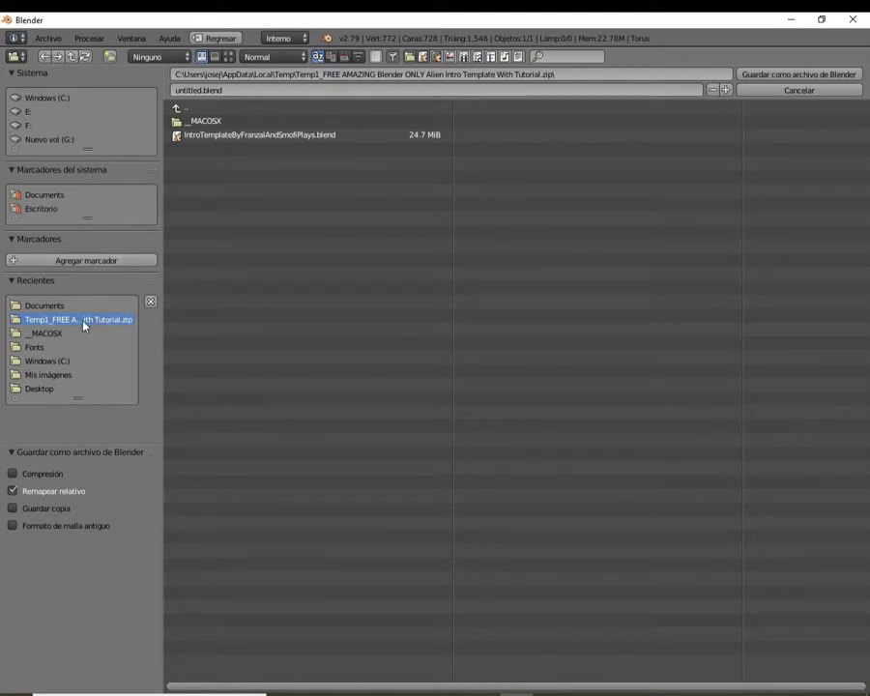
pyautogui.click(53, 198)
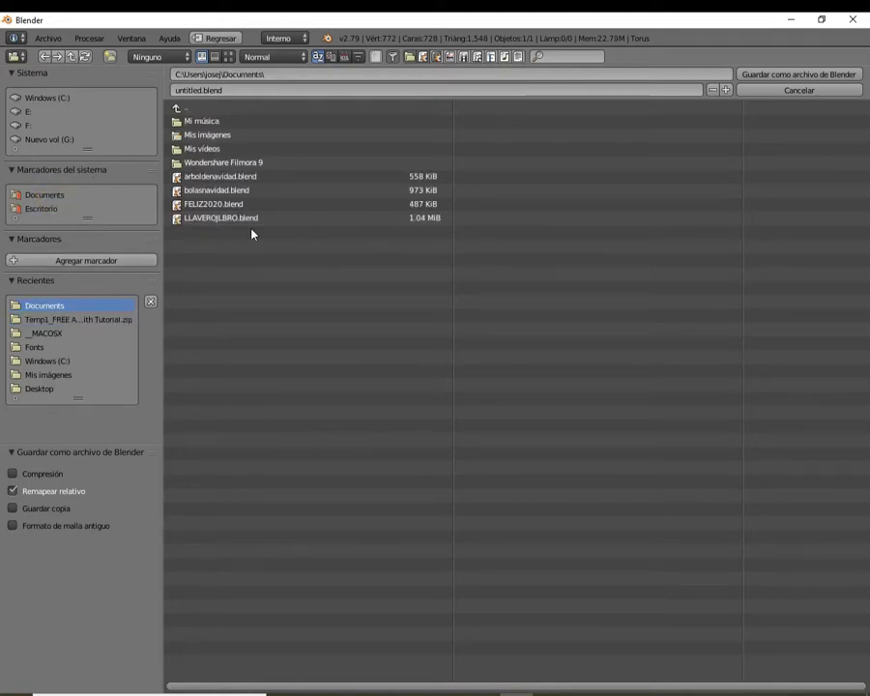
pyautogui.click(257, 91)
pyautogui.write('EMBUDO')
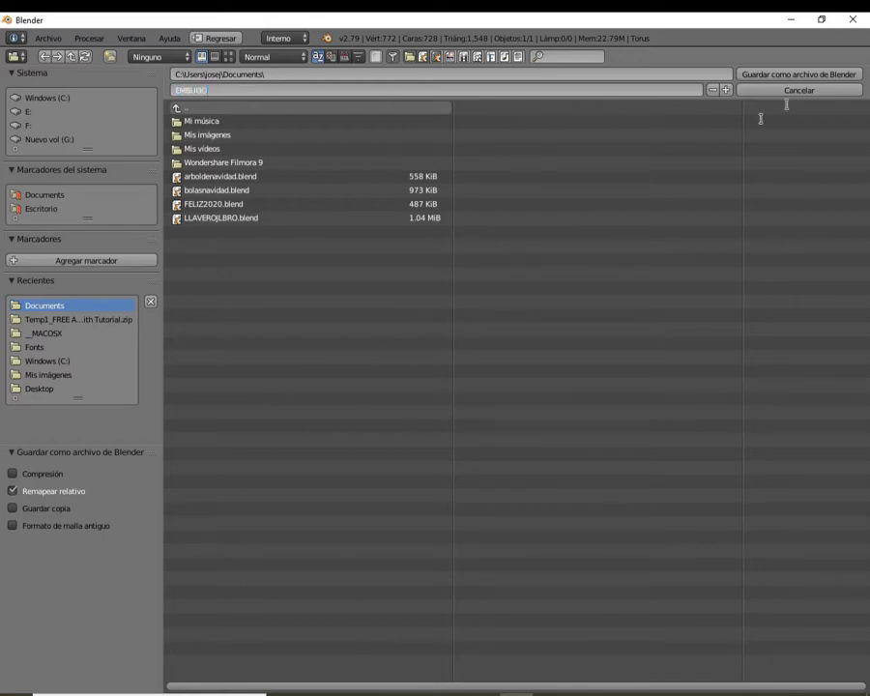
pyautogui.click(802, 75)
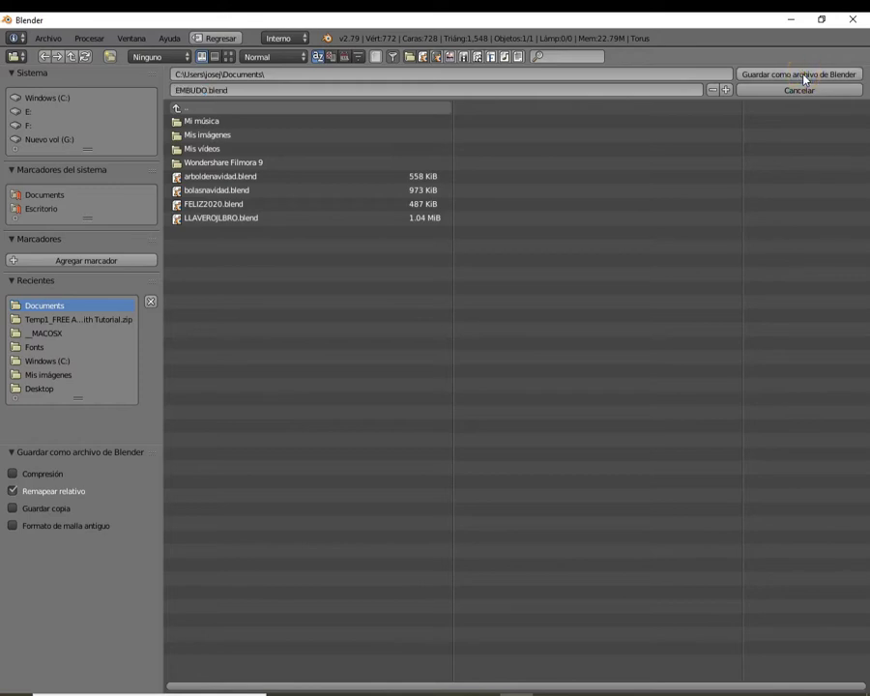
pyautogui.click(802, 77)
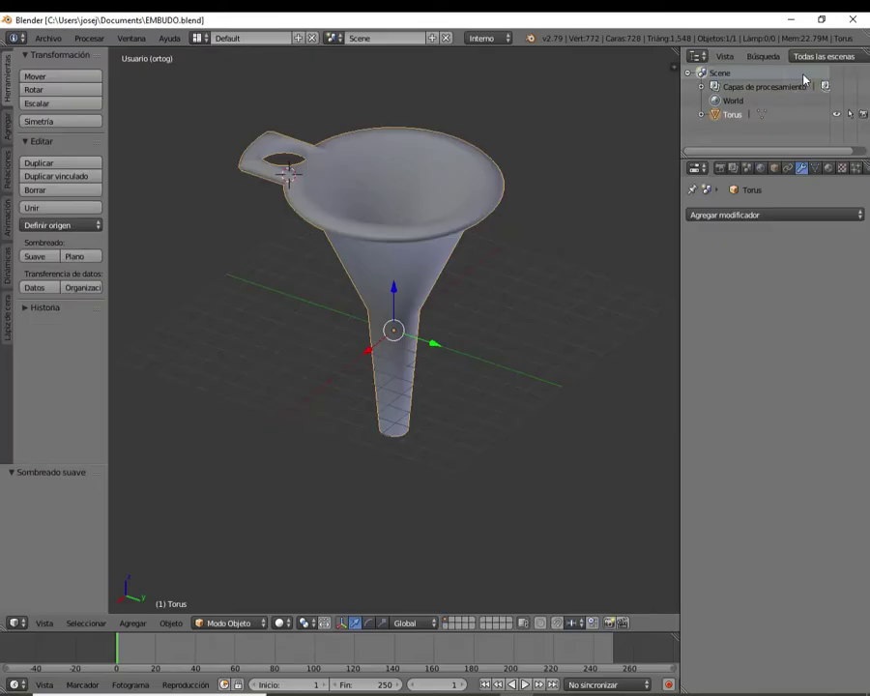
# - Export the funnel via Archivo > Exportar > Stl as EMBUDO.stl into Documents
pyautogui.scroll(1, 504, 301)
pyautogui.scroll(2, 504, 293)
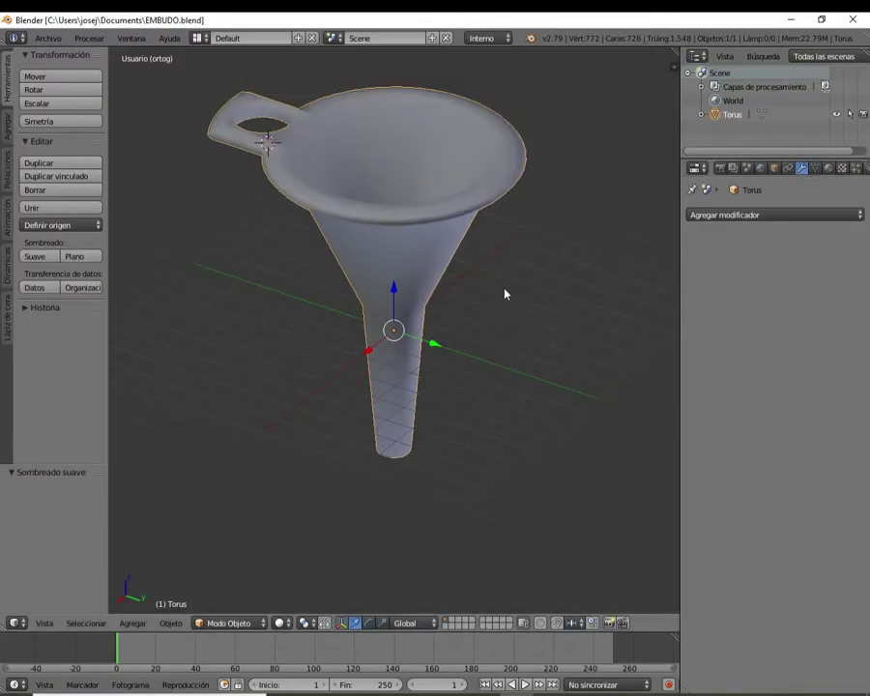
pyautogui.scroll(-4, 501, 279)
pyautogui.moveTo(492, 286)
pyautogui.mouseDown(button='middle')
pyautogui.moveTo(364, 301)
pyautogui.moveTo(325, 202)
pyautogui.moveTo(326, 148)
pyautogui.moveTo(362, 277)
pyautogui.moveTo(400, 152)
pyautogui.moveTo(419, 287)
pyautogui.moveTo(249, 239)
pyautogui.mouseUp(button='middle')
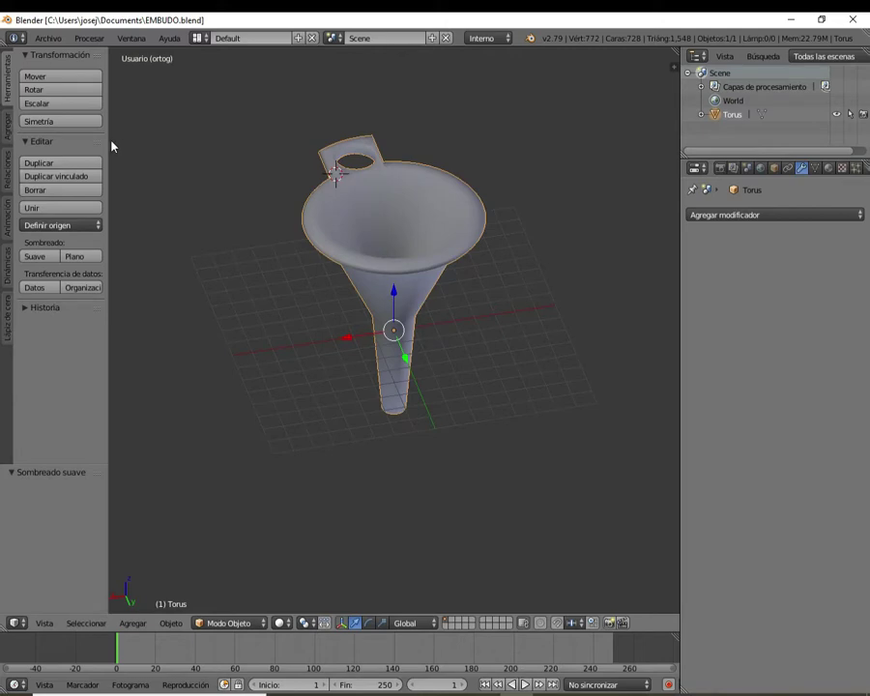
pyautogui.click(48, 39)
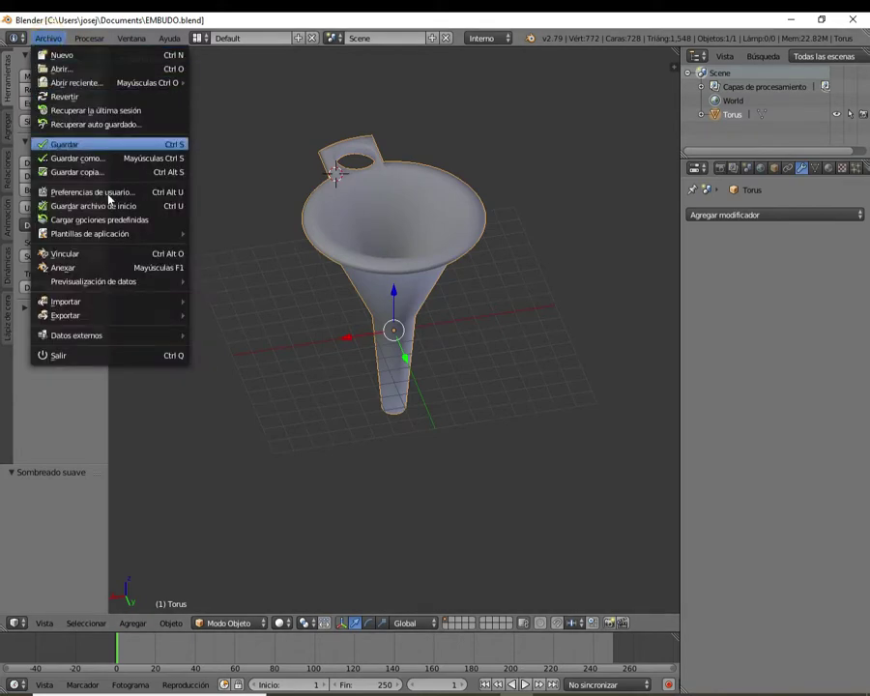
pyautogui.moveTo(66, 315)
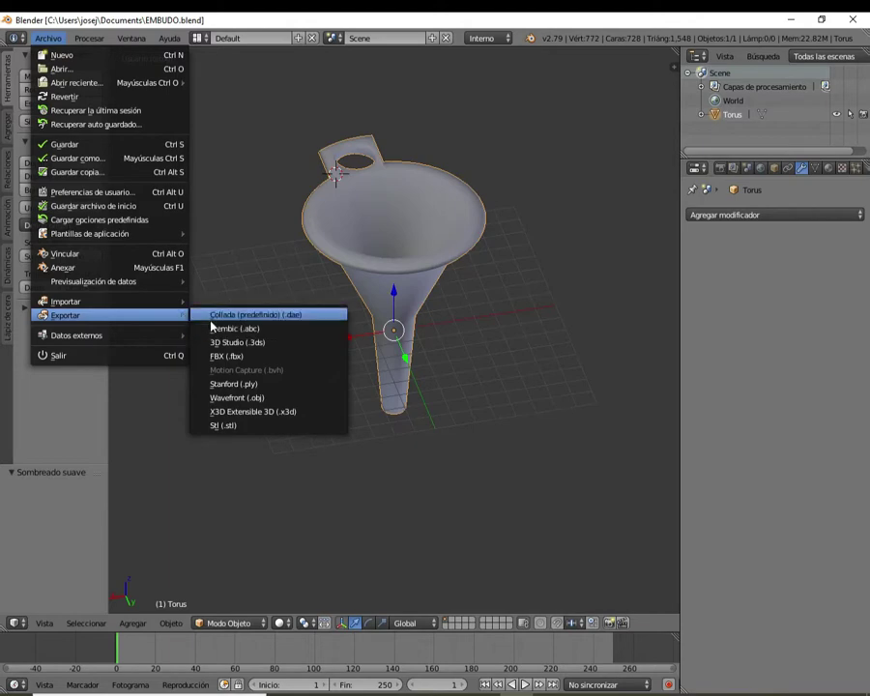
pyautogui.click(237, 425)
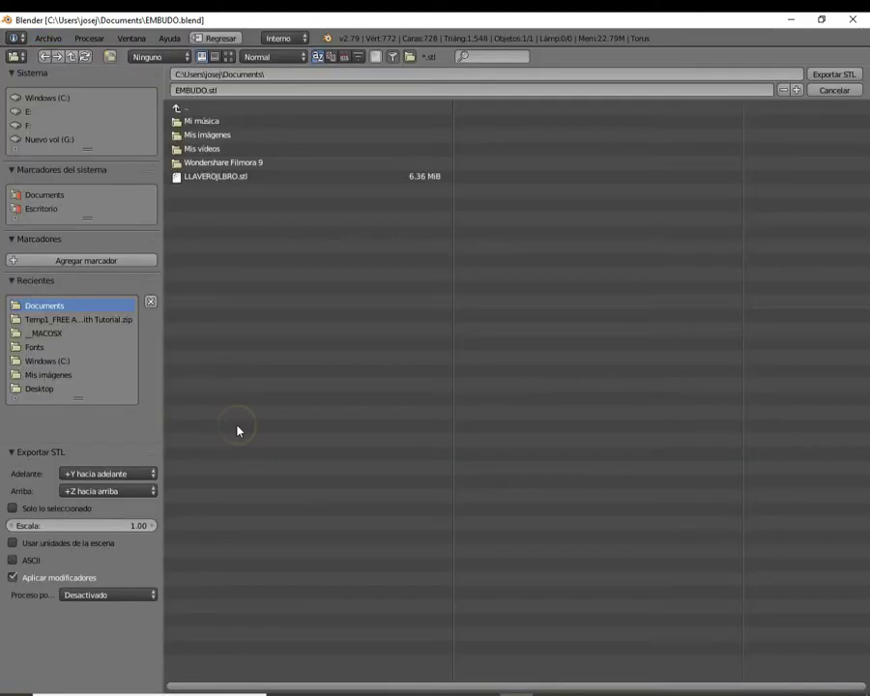
pyautogui.click(835, 74)
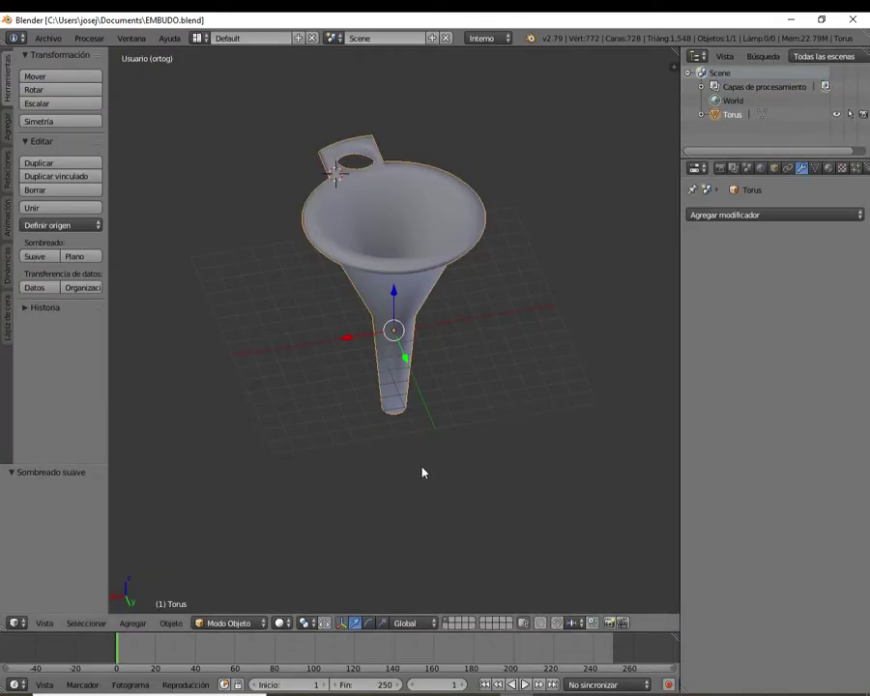